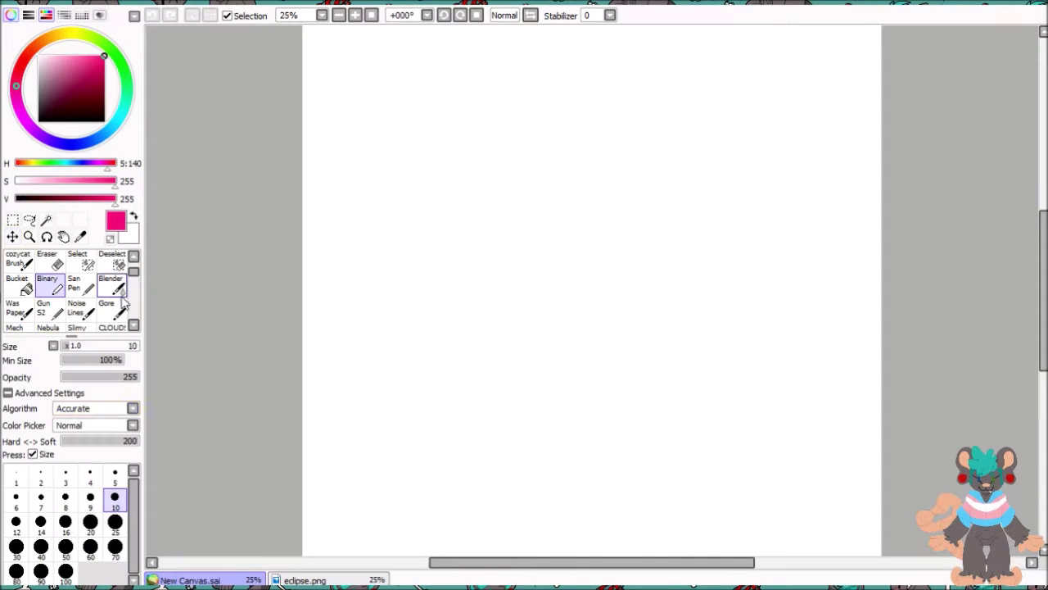
Step: Stamp a large soft pink dot near the top of the blank canvas
{"action": "left_click", "coordinate": [565, 142]}
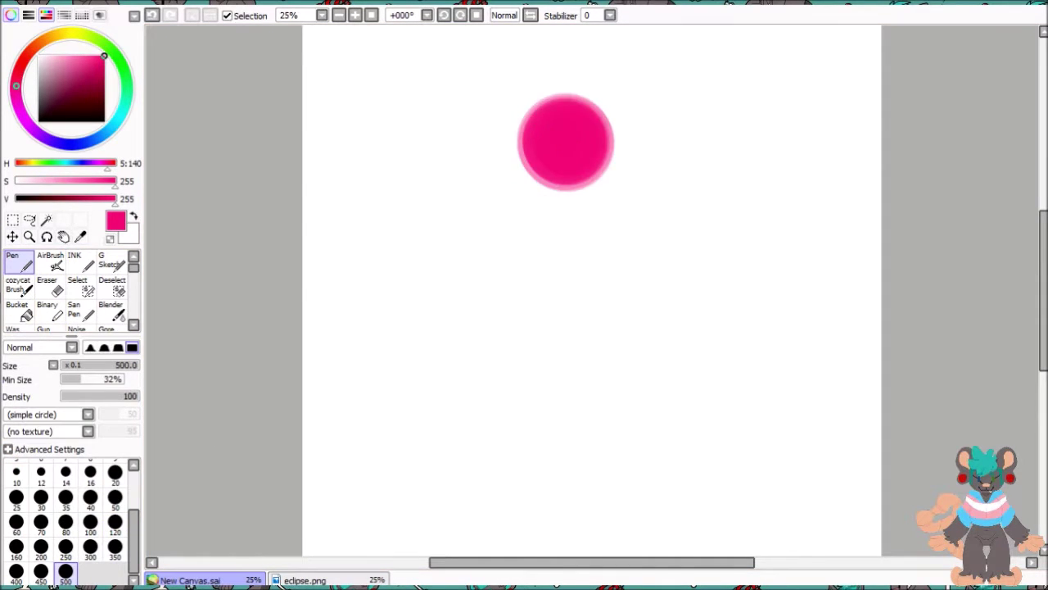
Step: Scale the pink dot up into a round head and nudge it into position
{"action": "key", "text": "ctrl+t"}
{"action": "left_click_drag", "start_coordinate": [624, 106], "coordinate": [660, 47]}
{"action": "left_click_drag", "start_coordinate": [589, 129], "coordinate": [540, 134]}
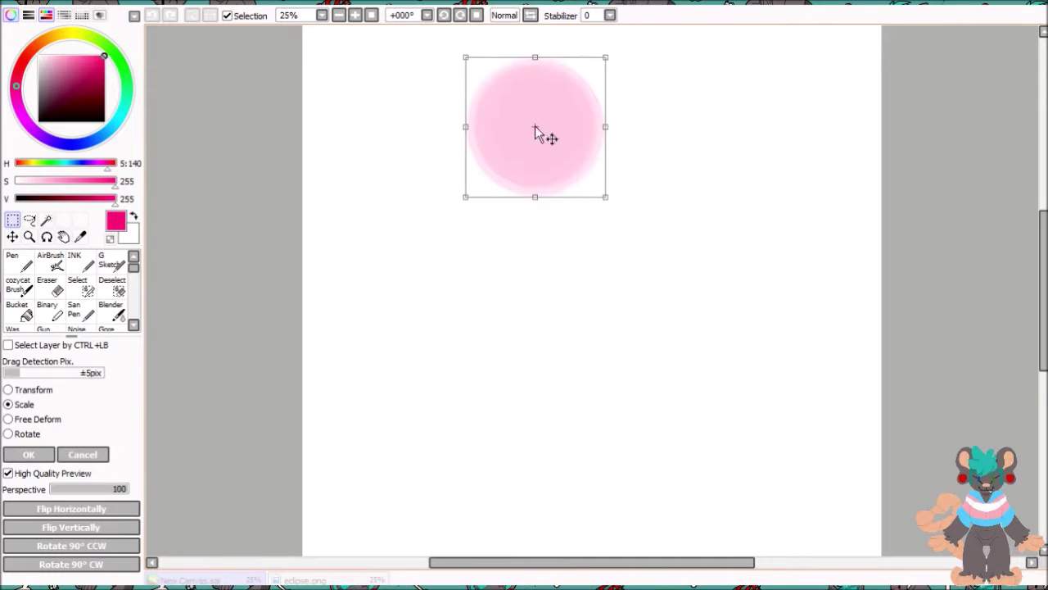
{"action": "key", "text": "Return"}
{"action": "left_click", "coordinate": [46, 311]}
{"action": "key", "text": "minus"}
{"action": "left_click", "coordinate": [12, 236]}
{"action": "mouse_move", "coordinate": [333, 283]}
{"action": "left_mouse_down"}
{"action": "mouse_move", "coordinate": [368, 279]}
{"action": "mouse_move", "coordinate": [358, 286]}
{"action": "left_mouse_up"}
{"action": "key", "text": "plus"}
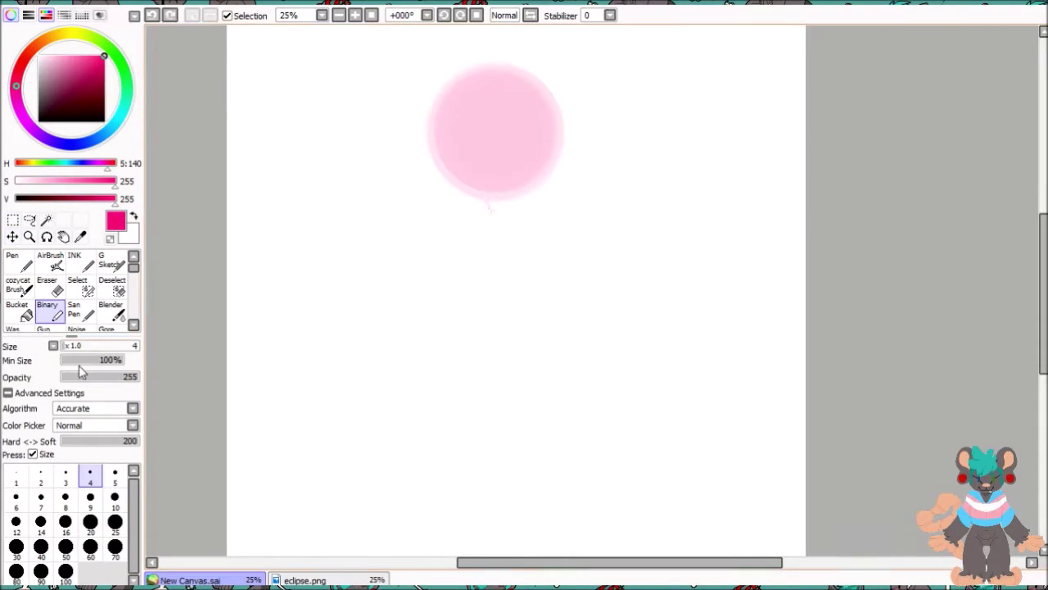
Step: With a size-120 pen, block in the chest, bent legs, two feet and an arm with a hand
{"action": "left_click", "coordinate": [18, 260]}
{"action": "left_click", "coordinate": [115, 497]}
{"action": "mouse_move", "coordinate": [489, 194]}
{"action": "left_mouse_down"}
{"action": "mouse_move", "coordinate": [491, 215]}
{"action": "mouse_move", "coordinate": [471, 238]}
{"action": "mouse_move", "coordinate": [524, 233]}
{"action": "left_mouse_up"}
{"action": "key", "text": "ctrl+z"}
{"action": "mouse_move", "coordinate": [609, 313]}
{"action": "left_mouse_down"}
{"action": "mouse_move", "coordinate": [537, 327]}
{"action": "mouse_move", "coordinate": [575, 467]}
{"action": "mouse_move", "coordinate": [573, 533]}
{"action": "left_mouse_up"}
{"action": "mouse_move", "coordinate": [533, 332]}
{"action": "left_mouse_down"}
{"action": "mouse_move", "coordinate": [459, 516]}
{"action": "mouse_move", "coordinate": [399, 524]}
{"action": "left_mouse_up"}
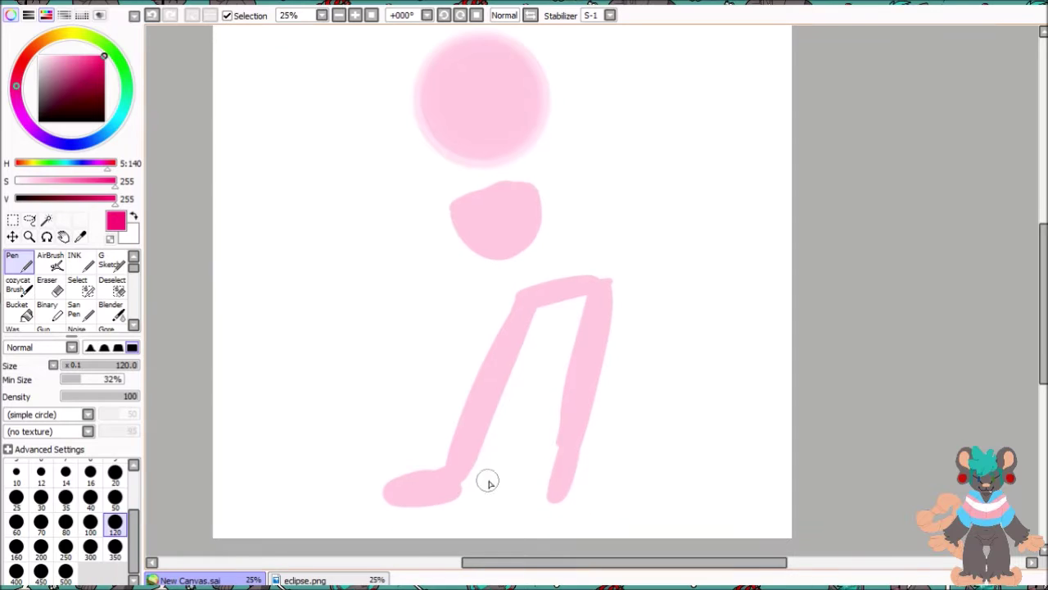
{"action": "left_click_drag", "start_coordinate": [503, 504], "coordinate": [565, 500]}
{"action": "left_click_drag", "start_coordinate": [524, 242], "coordinate": [562, 276]}
{"action": "left_click_drag", "start_coordinate": [517, 181], "coordinate": [481, 161]}
{"action": "mouse_move", "coordinate": [430, 151]}
{"action": "left_mouse_down"}
{"action": "mouse_move", "coordinate": [442, 84]}
{"action": "mouse_move", "coordinate": [420, 92]}
{"action": "mouse_move", "coordinate": [447, 60]}
{"action": "mouse_move", "coordinate": [403, 123]}
{"action": "left_mouse_up"}
{"action": "left_click_drag", "start_coordinate": [524, 187], "coordinate": [622, 315]}
{"action": "left_click_drag", "start_coordinate": [635, 328], "coordinate": [671, 328]}
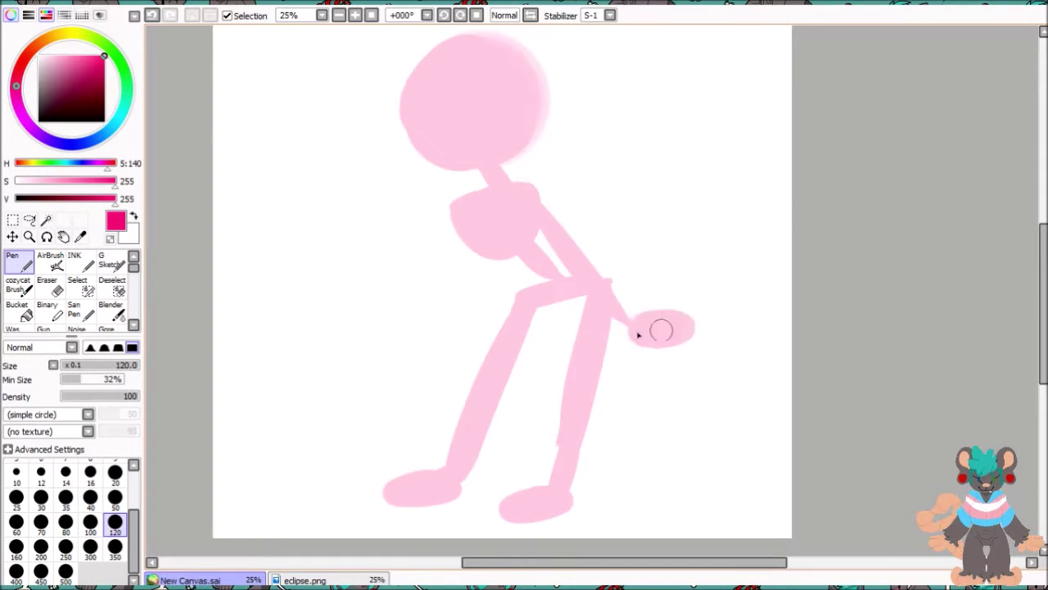
Step: Begin sketching on the face with the hard-edged sketching brush
{"action": "left_click", "coordinate": [47, 309]}
{"action": "scroll", "coordinate": [371, 248], "scroll_direction": "up", "scroll_amount": 1}
{"action": "mouse_move", "coordinate": [368, 216]}
{"action": "left_mouse_down"}
{"action": "mouse_move", "coordinate": [370, 246]}
{"action": "mouse_move", "coordinate": [390, 223]}
{"action": "left_mouse_up"}
Step: At brush size 5, sketch the muzzle and the outlines of both eyes
{"action": "key", "text": "ctrl+z"}
{"action": "key", "text": "bracketright"}
{"action": "mouse_move", "coordinate": [441, 251]}
{"action": "left_mouse_down"}
{"action": "mouse_move", "coordinate": [546, 244]}
{"action": "mouse_move", "coordinate": [491, 282]}
{"action": "left_mouse_up"}
{"action": "mouse_move", "coordinate": [331, 233]}
{"action": "left_mouse_down"}
{"action": "mouse_move", "coordinate": [426, 295]}
{"action": "mouse_move", "coordinate": [517, 275]}
{"action": "left_mouse_up"}
{"action": "left_click_drag", "start_coordinate": [407, 230], "coordinate": [419, 100]}
{"action": "left_click_drag", "start_coordinate": [410, 135], "coordinate": [518, 147]}
{"action": "left_click_drag", "start_coordinate": [491, 96], "coordinate": [514, 211]}
{"action": "left_click_drag", "start_coordinate": [516, 123], "coordinate": [501, 245]}
{"action": "mouse_move", "coordinate": [360, 121]}
{"action": "left_mouse_down"}
{"action": "mouse_move", "coordinate": [372, 223]}
{"action": "mouse_move", "coordinate": [332, 237]}
{"action": "left_mouse_up"}
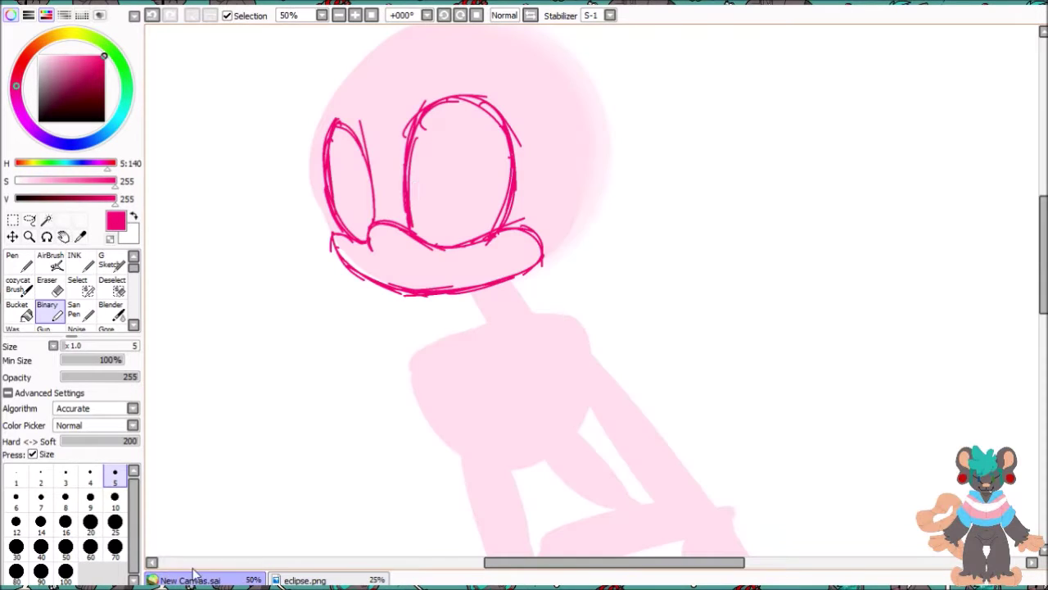
Step: Add heavy eyelid lines and pupils to both eyes
{"action": "left_click_drag", "start_coordinate": [407, 192], "coordinate": [513, 156]}
{"action": "key", "text": "ctrl+z"}
{"action": "left_click_drag", "start_coordinate": [373, 190], "coordinate": [326, 175]}
{"action": "left_click_drag", "start_coordinate": [463, 162], "coordinate": [504, 214]}
{"action": "left_click_drag", "start_coordinate": [362, 177], "coordinate": [373, 210]}
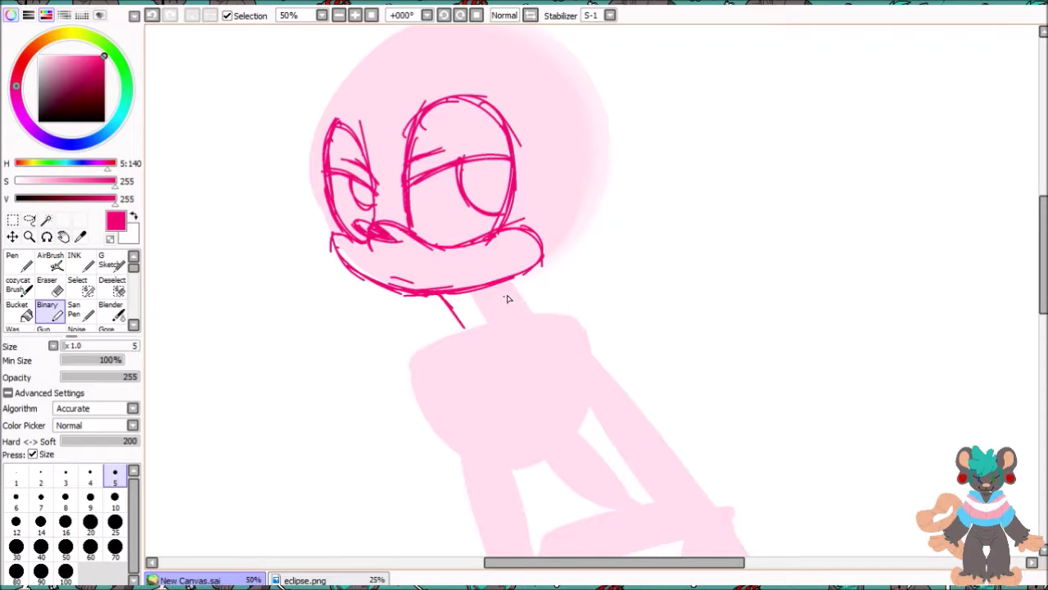
Step: Sketch the back, hip, thigh and front-leg contours, then a new head circle guide
{"action": "key", "text": "Page_Down"}
{"action": "left_click_drag", "start_coordinate": [424, 257], "coordinate": [494, 367]}
{"action": "mouse_move", "coordinate": [491, 232]}
{"action": "left_mouse_down"}
{"action": "mouse_move", "coordinate": [543, 316]}
{"action": "mouse_move", "coordinate": [606, 364]}
{"action": "mouse_move", "coordinate": [618, 410]}
{"action": "left_mouse_up"}
{"action": "scroll", "coordinate": [619, 410], "scroll_direction": "down", "scroll_amount": 3}
{"action": "key", "text": "Page_Down"}
{"action": "left_click_drag", "start_coordinate": [494, 258], "coordinate": [519, 270]}
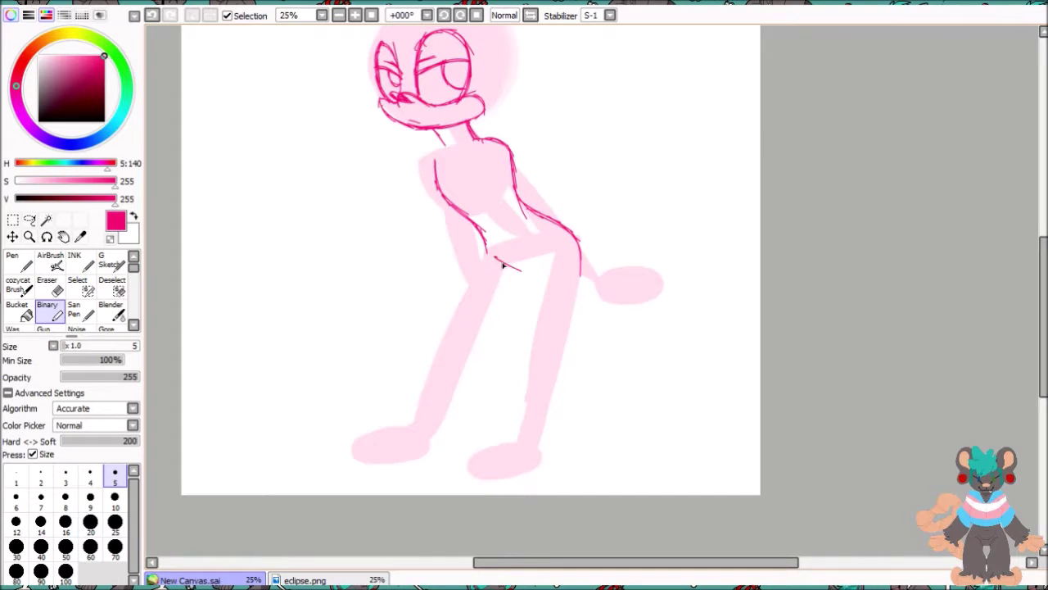
{"action": "left_click_drag", "start_coordinate": [563, 344], "coordinate": [583, 260]}
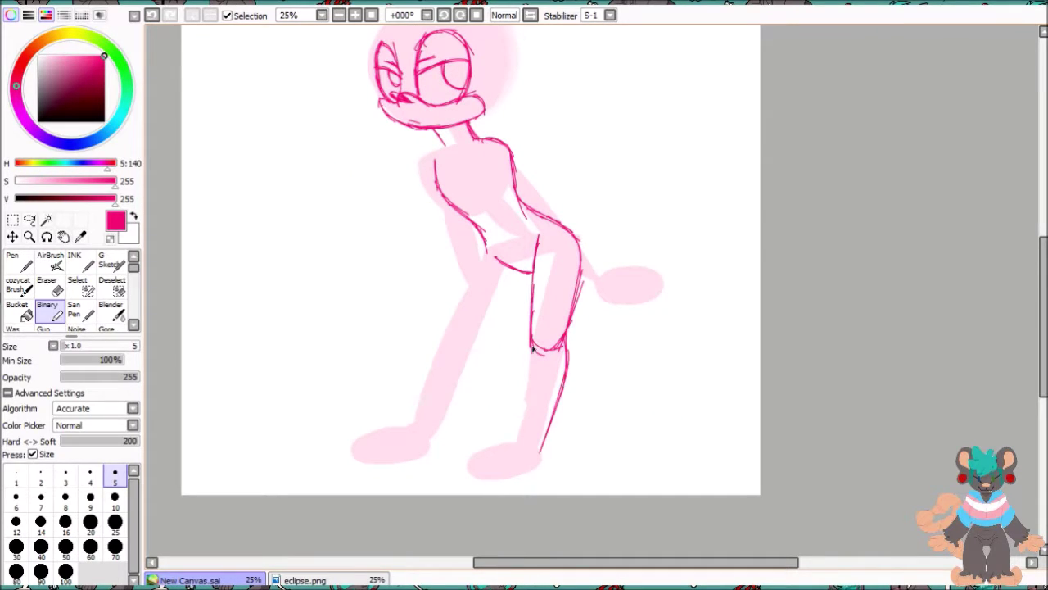
{"action": "mouse_move", "coordinate": [488, 251]}
{"action": "left_mouse_down"}
{"action": "mouse_move", "coordinate": [445, 350]}
{"action": "mouse_move", "coordinate": [472, 414]}
{"action": "left_mouse_up"}
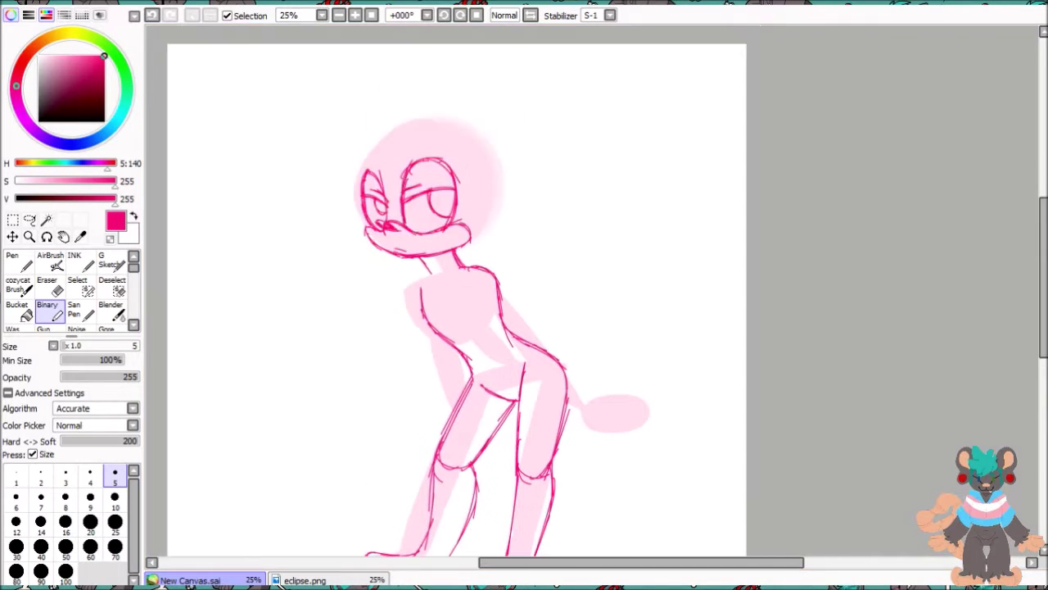
{"action": "mouse_move", "coordinate": [577, 53]}
{"action": "left_mouse_down"}
{"action": "mouse_move", "coordinate": [516, 139]}
{"action": "mouse_move", "coordinate": [575, 163]}
{"action": "left_mouse_up"}
Step: Sketch a construction guide: head circle with centre line, wedge torso, arm, joints and leg lines
{"action": "left_click_drag", "start_coordinate": [516, 77], "coordinate": [622, 73]}
{"action": "mouse_move", "coordinate": [519, 200]}
{"action": "left_mouse_down"}
{"action": "mouse_move", "coordinate": [597, 210]}
{"action": "mouse_move", "coordinate": [542, 254]}
{"action": "left_mouse_up"}
{"action": "left_click_drag", "start_coordinate": [597, 211], "coordinate": [547, 257]}
{"action": "left_click_drag", "start_coordinate": [550, 220], "coordinate": [547, 313]}
{"action": "mouse_move", "coordinate": [526, 309]}
{"action": "left_mouse_down"}
{"action": "mouse_move", "coordinate": [597, 308]}
{"action": "mouse_move", "coordinate": [542, 534]}
{"action": "mouse_move", "coordinate": [542, 419]}
{"action": "left_mouse_up"}
{"action": "left_click_drag", "start_coordinate": [591, 372], "coordinate": [542, 410]}
{"action": "left_click_drag", "start_coordinate": [587, 266], "coordinate": [583, 296]}
{"action": "left_click_drag", "start_coordinate": [591, 227], "coordinate": [651, 306]}
{"action": "left_click_drag", "start_coordinate": [591, 210], "coordinate": [640, 300]}
{"action": "left_click_drag", "start_coordinate": [530, 260], "coordinate": [509, 299]}
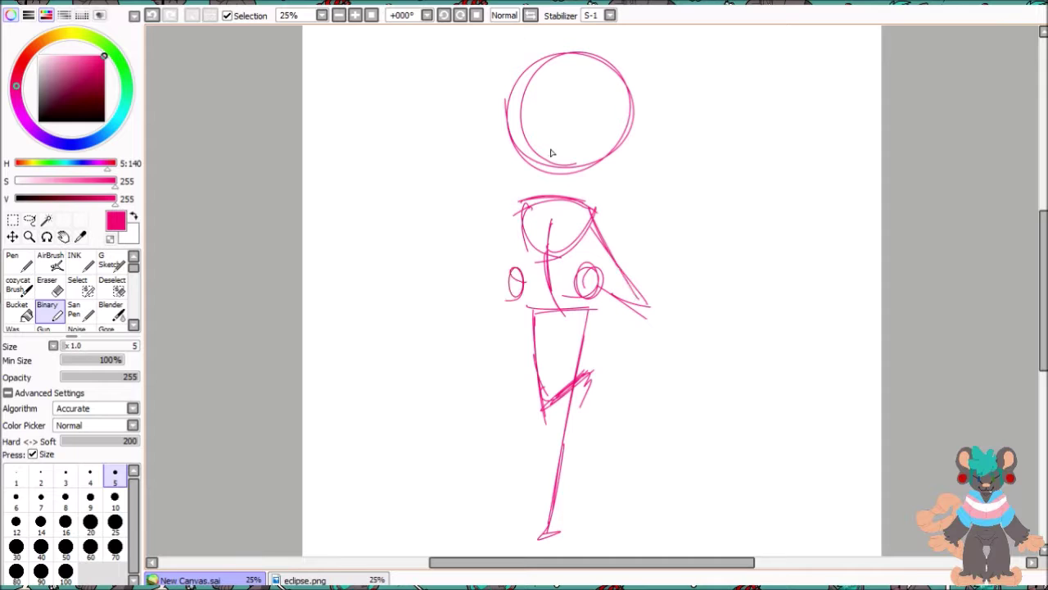
{"action": "left_click_drag", "start_coordinate": [577, 57], "coordinate": [574, 176]}
Step: At brush size 8, draw the elongated muzzle and two large eye ovals
{"action": "left_click", "coordinate": [65, 497]}
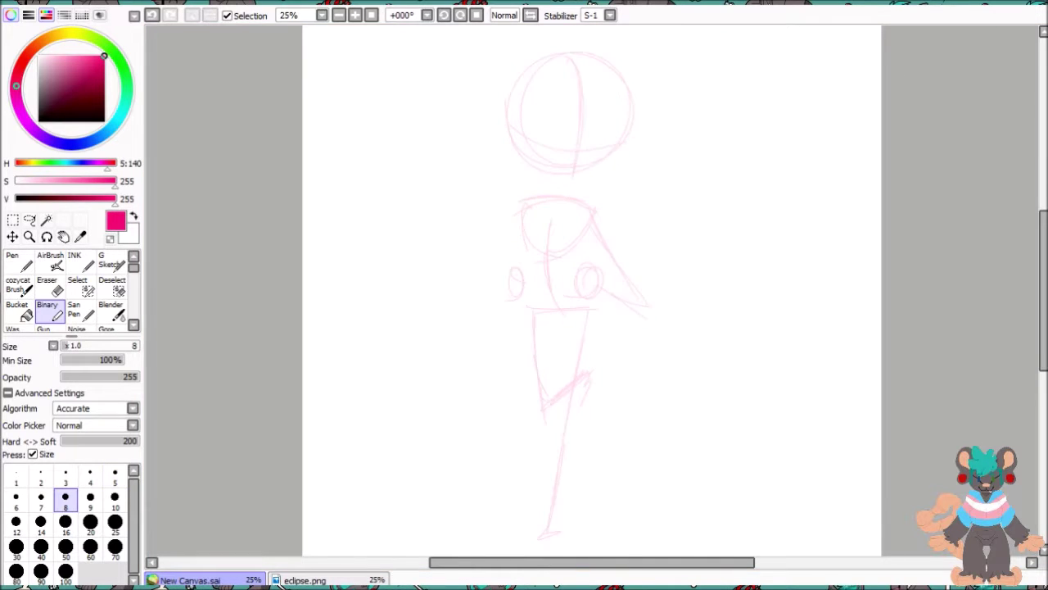
{"action": "scroll", "coordinate": [233, 111], "scroll_direction": "up", "scroll_amount": 2}
{"action": "mouse_move", "coordinate": [495, 301]}
{"action": "left_mouse_down"}
{"action": "mouse_move", "coordinate": [547, 328]}
{"action": "mouse_move", "coordinate": [545, 306]}
{"action": "mouse_move", "coordinate": [347, 278]}
{"action": "mouse_move", "coordinate": [573, 339]}
{"action": "mouse_move", "coordinate": [642, 283]}
{"action": "left_mouse_up"}
{"action": "left_click_drag", "start_coordinate": [513, 197], "coordinate": [515, 277]}
{"action": "key", "text": "ctrl+z"}
{"action": "left_click_drag", "start_coordinate": [469, 106], "coordinate": [516, 278]}
{"action": "left_click_drag", "start_coordinate": [524, 139], "coordinate": [410, 282]}
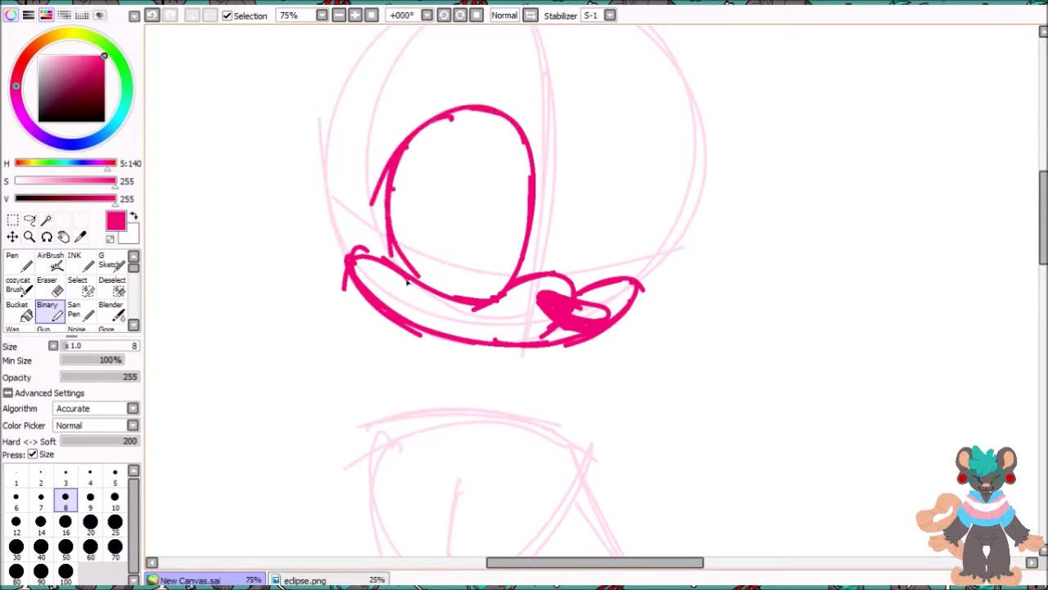
{"action": "left_click_drag", "start_coordinate": [610, 127], "coordinate": [548, 278]}
{"action": "left_click_drag", "start_coordinate": [573, 144], "coordinate": [655, 270]}
Step: Add half-closed eyelids, lashes and pupil arcs to both eyes
{"action": "left_click_drag", "start_coordinate": [558, 226], "coordinate": [643, 205]}
{"action": "left_click_drag", "start_coordinate": [391, 187], "coordinate": [525, 236]}
{"action": "mouse_move", "coordinate": [468, 176]}
{"action": "left_mouse_down"}
{"action": "mouse_move", "coordinate": [529, 220]}
{"action": "mouse_move", "coordinate": [606, 188]}
{"action": "left_mouse_up"}
{"action": "left_click_drag", "start_coordinate": [393, 205], "coordinate": [465, 221]}
{"action": "left_click_drag", "start_coordinate": [601, 216], "coordinate": [556, 256]}
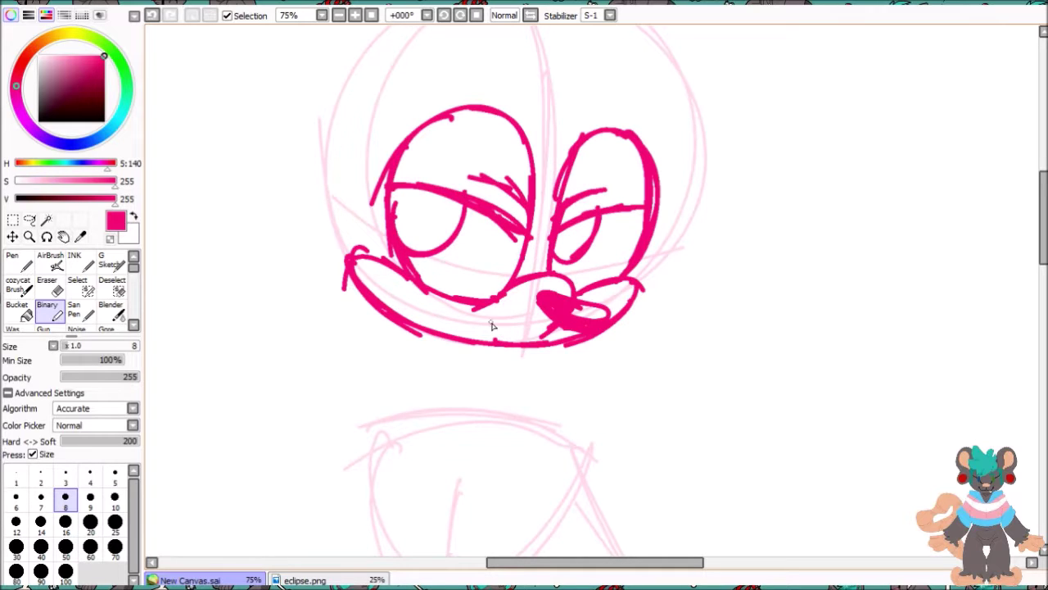
Step: Outline the sides and top of the head with two pointed ears
{"action": "left_click_drag", "start_coordinate": [433, 328], "coordinate": [494, 348]}
{"action": "scroll", "coordinate": [417, 333], "scroll_direction": "down", "scroll_amount": 1}
{"action": "mouse_move", "coordinate": [450, 119]}
{"action": "left_mouse_down"}
{"action": "mouse_move", "coordinate": [506, 208]}
{"action": "mouse_move", "coordinate": [425, 254]}
{"action": "mouse_move", "coordinate": [419, 322]}
{"action": "left_mouse_up"}
{"action": "left_click_drag", "start_coordinate": [637, 357], "coordinate": [577, 201]}
{"action": "left_click_drag", "start_coordinate": [503, 204], "coordinate": [622, 196]}
{"action": "left_click_drag", "start_coordinate": [651, 327], "coordinate": [606, 217]}
{"action": "left_click_drag", "start_coordinate": [610, 262], "coordinate": [631, 129]}
{"action": "left_click_drag", "start_coordinate": [614, 131], "coordinate": [569, 205]}
{"action": "left_click_drag", "start_coordinate": [612, 426], "coordinate": [553, 295]}
Step: Erase and redraw the chin line from cheek to nose, cleaning stray marks
{"action": "key", "text": "e"}
{"action": "left_click_drag", "start_coordinate": [422, 288], "coordinate": [490, 295]}
{"action": "mouse_move", "coordinate": [390, 273]}
{"action": "left_mouse_down"}
{"action": "mouse_move", "coordinate": [421, 291]}
{"action": "mouse_move", "coordinate": [514, 304]}
{"action": "left_mouse_up"}
{"action": "key", "text": "b"}
{"action": "key", "text": "e"}
{"action": "left_click_drag", "start_coordinate": [382, 274], "coordinate": [461, 321]}
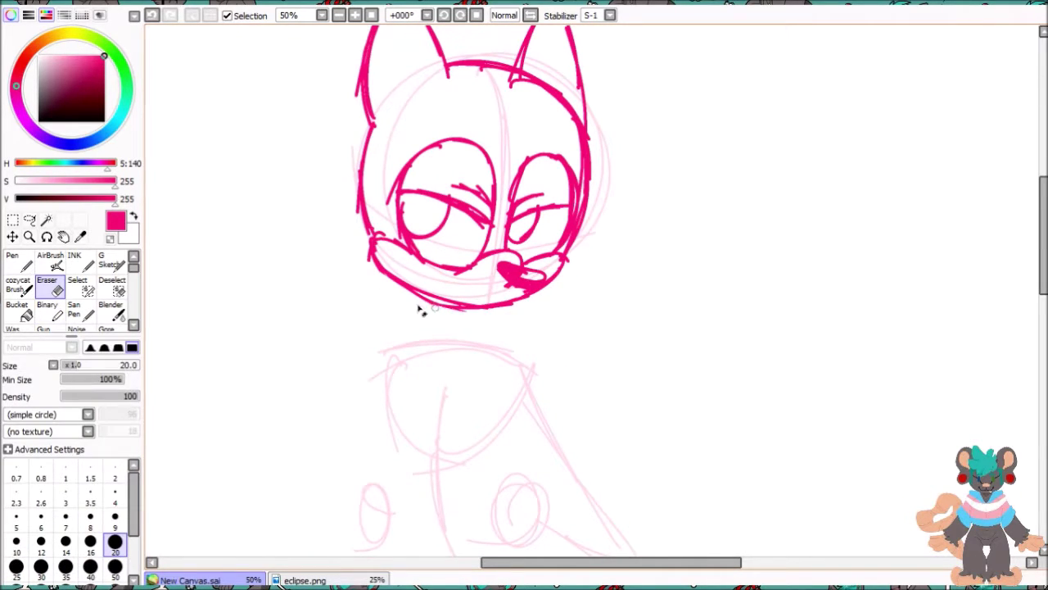
{"action": "key", "text": "b"}
Step: Add a brow line above the eyes and an inner line on the left ear
{"action": "left_click_drag", "start_coordinate": [447, 145], "coordinate": [383, 239]}
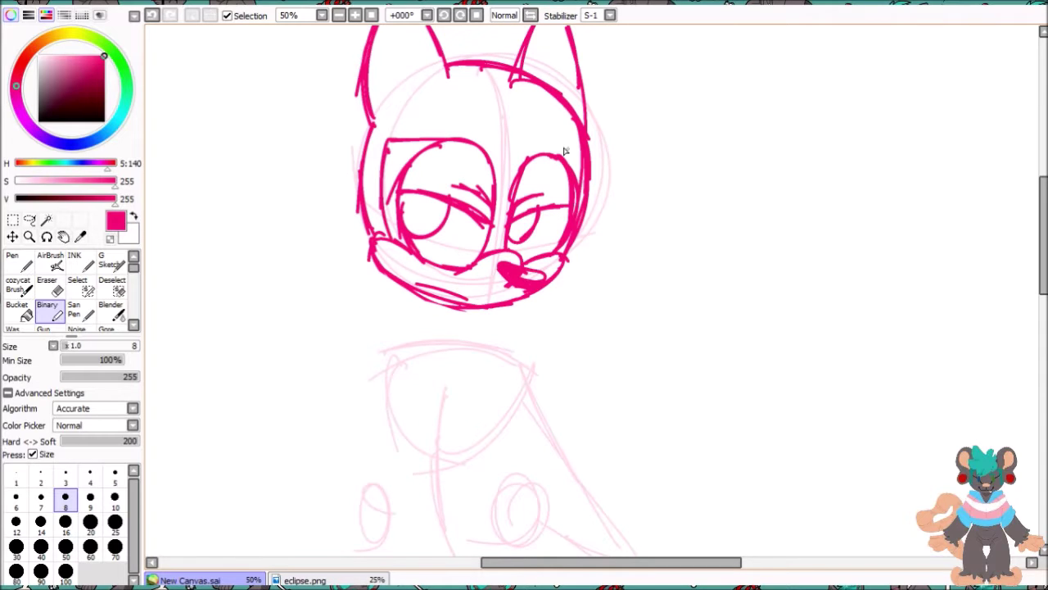
{"action": "left_click_drag", "start_coordinate": [454, 123], "coordinate": [495, 139]}
{"action": "scroll", "coordinate": [388, 84], "scroll_direction": "down", "scroll_amount": 1}
{"action": "left_click_drag", "start_coordinate": [460, 106], "coordinate": [453, 172]}
{"action": "left_click_drag", "start_coordinate": [506, 342], "coordinate": [502, 305]}
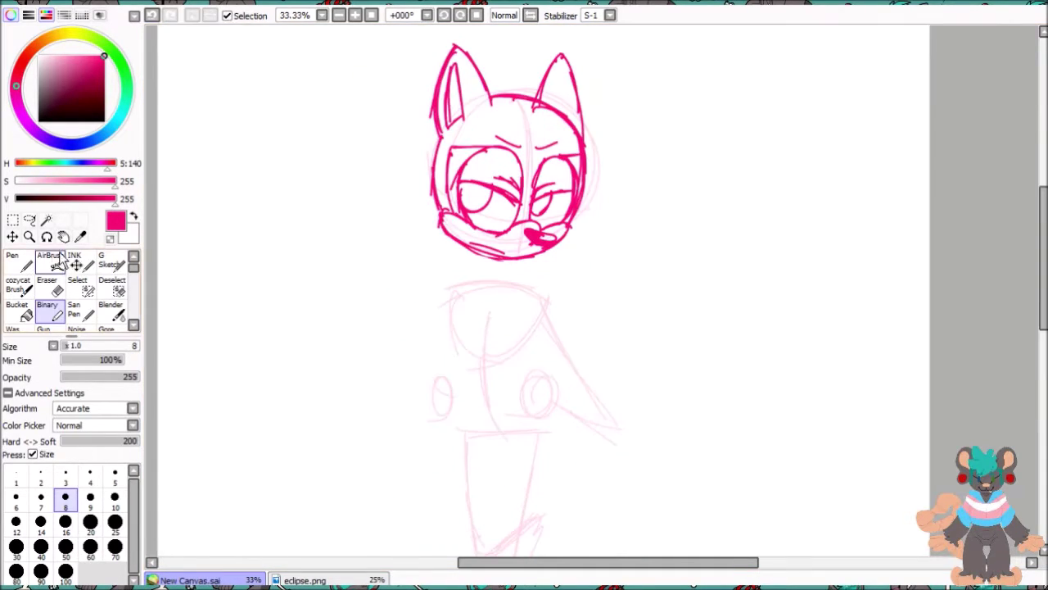
Step: Sketch the hoodie shoulder and hem band, erasing the old arm line
{"action": "left_click_drag", "start_coordinate": [446, 285], "coordinate": [449, 332]}
{"action": "left_click_drag", "start_coordinate": [489, 474], "coordinate": [561, 447]}
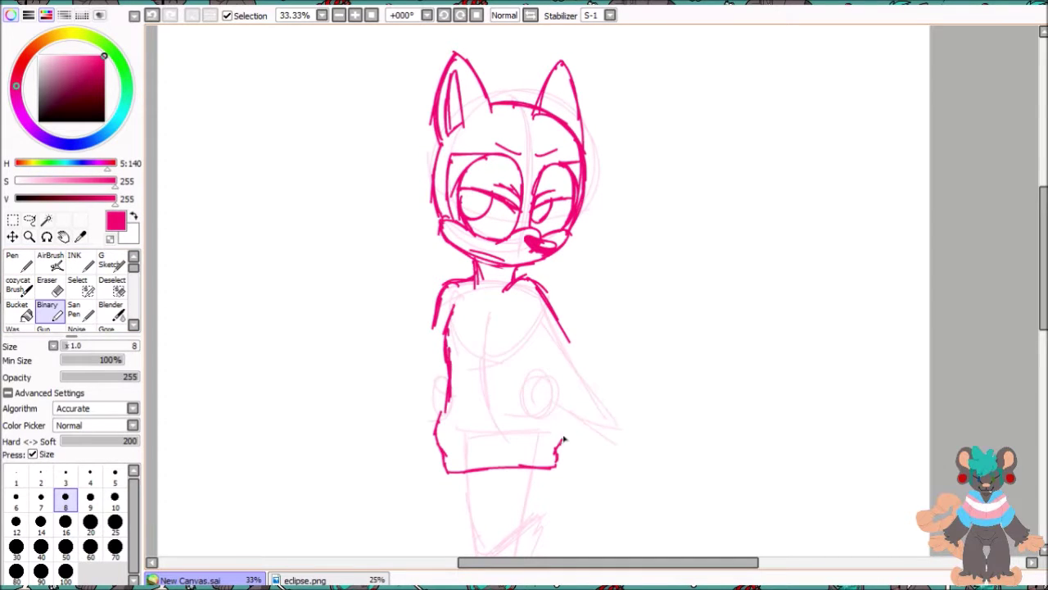
{"action": "left_click_drag", "start_coordinate": [448, 371], "coordinate": [532, 371]}
{"action": "left_click_drag", "start_coordinate": [532, 372], "coordinate": [541, 434]}
{"action": "left_click_drag", "start_coordinate": [448, 406], "coordinate": [440, 435]}
{"action": "left_click_drag", "start_coordinate": [443, 434], "coordinate": [562, 446]}
{"action": "left_click_drag", "start_coordinate": [549, 319], "coordinate": [565, 336]}
{"action": "key", "text": "e"}
{"action": "mouse_move", "coordinate": [480, 374]}
{"action": "left_mouse_down"}
{"action": "mouse_move", "coordinate": [603, 402]}
{"action": "mouse_move", "coordinate": [556, 385]}
{"action": "mouse_move", "coordinate": [588, 370]}
{"action": "left_mouse_up"}
{"action": "key", "text": "e"}
{"action": "left_click_drag", "start_coordinate": [434, 318], "coordinate": [442, 422]}
{"action": "left_click_drag", "start_coordinate": [414, 367], "coordinate": [449, 377]}
Step: Sketch the long leg outlines and feet below the hoodie
{"action": "scroll", "coordinate": [524, 237], "scroll_direction": "down", "scroll_amount": 5}
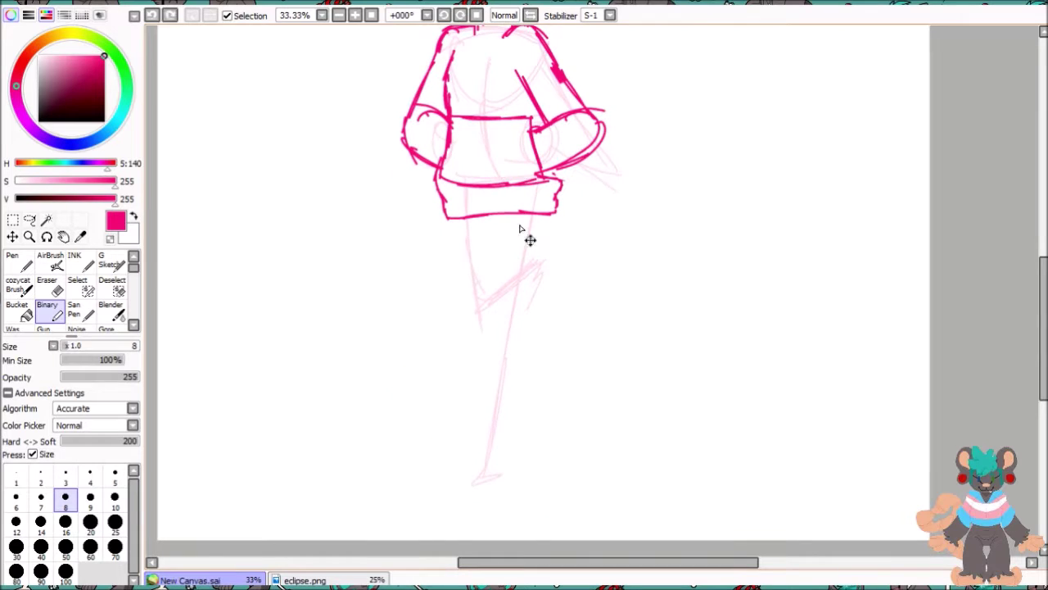
{"action": "left_click_drag", "start_coordinate": [512, 216], "coordinate": [497, 439]}
{"action": "left_click_drag", "start_coordinate": [500, 375], "coordinate": [534, 466]}
{"action": "left_click_drag", "start_coordinate": [540, 217], "coordinate": [532, 446]}
{"action": "left_click_drag", "start_coordinate": [493, 216], "coordinate": [480, 312]}
{"action": "left_click_drag", "start_coordinate": [455, 217], "coordinate": [414, 345]}
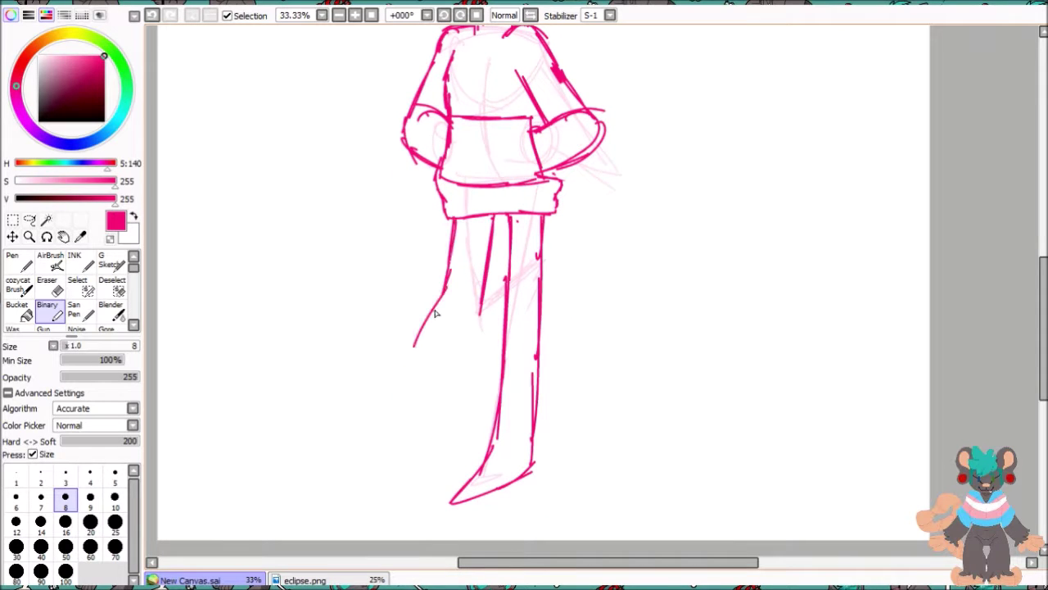
{"action": "left_click_drag", "start_coordinate": [436, 309], "coordinate": [410, 459]}
{"action": "left_click_drag", "start_coordinate": [414, 470], "coordinate": [472, 449]}
{"action": "left_click_drag", "start_coordinate": [488, 311], "coordinate": [449, 457]}
Step: Draw pointed hair spikes and spiky quills along the head's left side
{"action": "scroll", "coordinate": [465, 408], "scroll_direction": "up", "scroll_amount": 3}
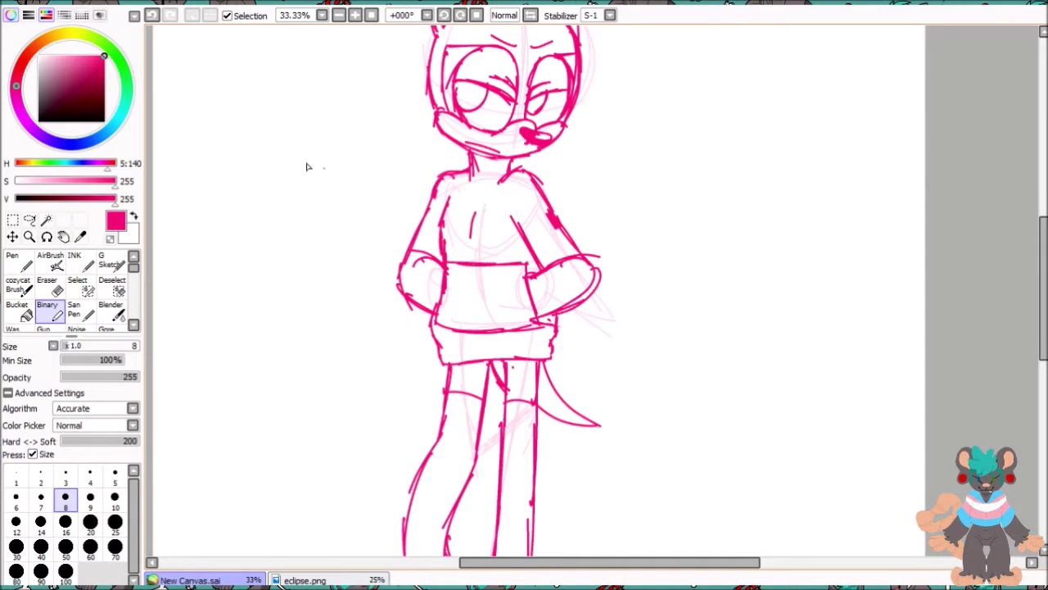
{"action": "scroll", "coordinate": [307, 167], "scroll_direction": "up", "scroll_amount": 1}
{"action": "scroll", "coordinate": [189, 106], "scroll_direction": "up", "scroll_amount": 1}
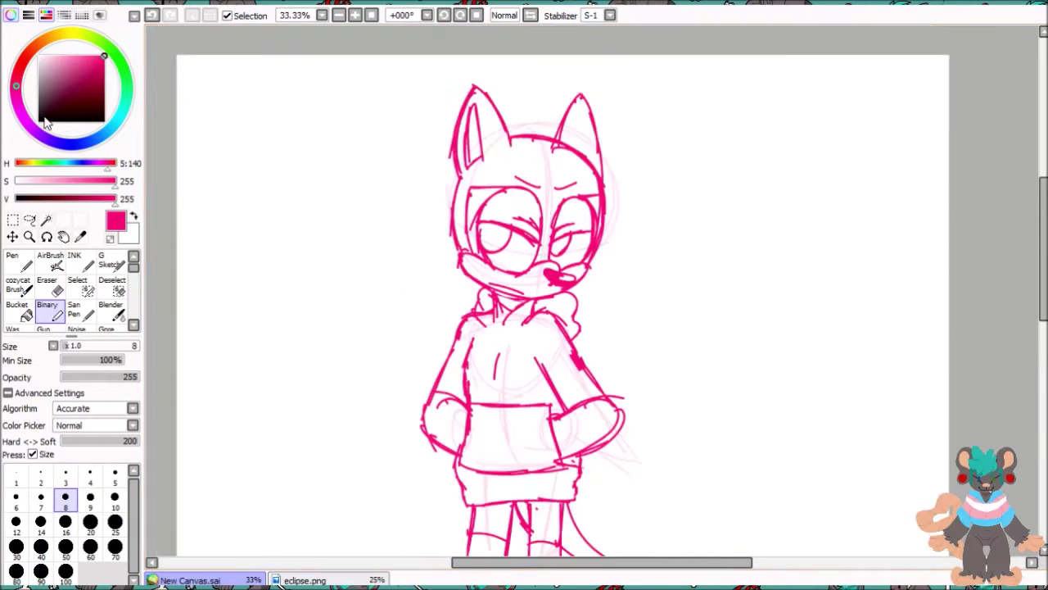
{"action": "mouse_move", "coordinate": [508, 87]}
{"action": "left_mouse_down"}
{"action": "mouse_move", "coordinate": [414, 64]}
{"action": "mouse_move", "coordinate": [452, 153]}
{"action": "left_mouse_up"}
{"action": "key", "text": "e"}
{"action": "left_click_drag", "start_coordinate": [414, 64], "coordinate": [423, 77]}
{"action": "key", "text": "b"}
{"action": "key", "text": "ctrl+Tab"}
{"action": "key", "text": "ctrl+Tab"}
{"action": "mouse_move", "coordinate": [452, 154]}
{"action": "left_mouse_down"}
{"action": "mouse_move", "coordinate": [418, 214]}
{"action": "mouse_move", "coordinate": [410, 285]}
{"action": "left_mouse_up"}
{"action": "key", "text": "ctrl+z"}
{"action": "scroll", "coordinate": [419, 284], "scroll_direction": "down", "scroll_amount": 5}
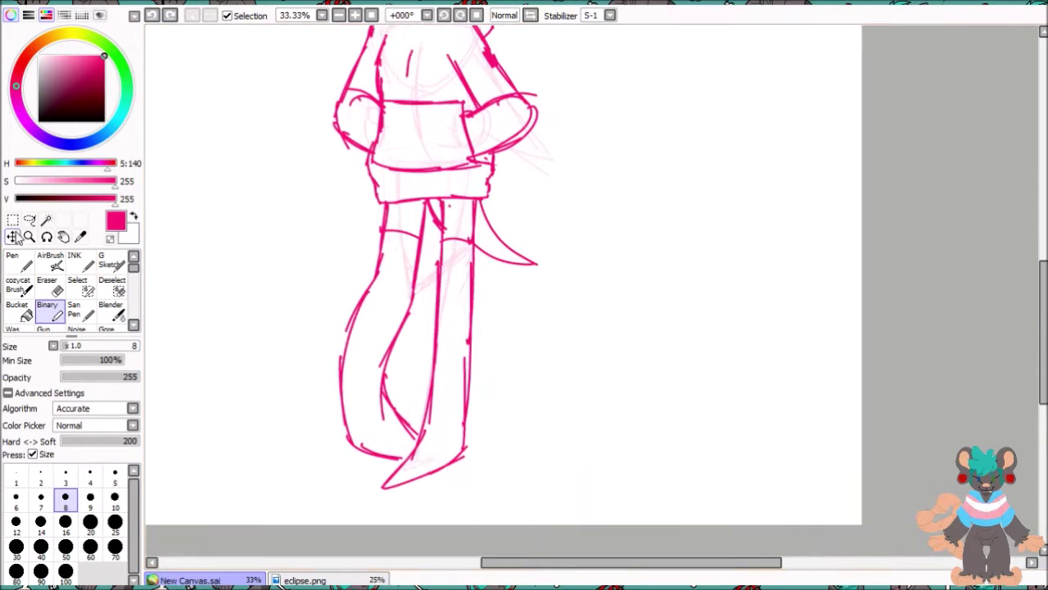
{"action": "scroll", "coordinate": [419, 285], "scroll_direction": "up", "scroll_amount": 5}
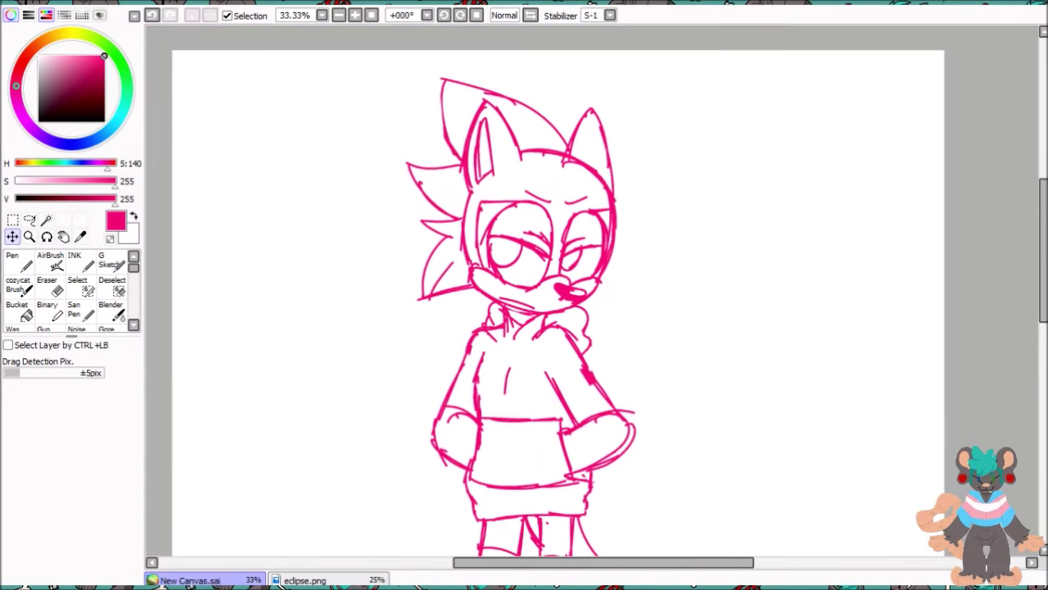
Step: With a blue Binary brush at size 6, ink both ears and the left cheek
{"action": "left_click", "coordinate": [92, 139]}
{"action": "left_click", "coordinate": [47, 311]}
{"action": "left_click", "coordinate": [16, 496]}
{"action": "left_click_drag", "start_coordinate": [275, 104], "coordinate": [400, 239]}
{"action": "mouse_move", "coordinate": [277, 107]}
{"action": "left_mouse_down"}
{"action": "mouse_move", "coordinate": [253, 227]}
{"action": "mouse_move", "coordinate": [299, 309]}
{"action": "left_mouse_up"}
{"action": "mouse_move", "coordinate": [280, 127]}
{"action": "left_mouse_down"}
{"action": "mouse_move", "coordinate": [334, 270]}
{"action": "mouse_move", "coordinate": [303, 299]}
{"action": "left_mouse_up"}
{"action": "left_click_drag", "start_coordinate": [297, 296], "coordinate": [323, 283]}
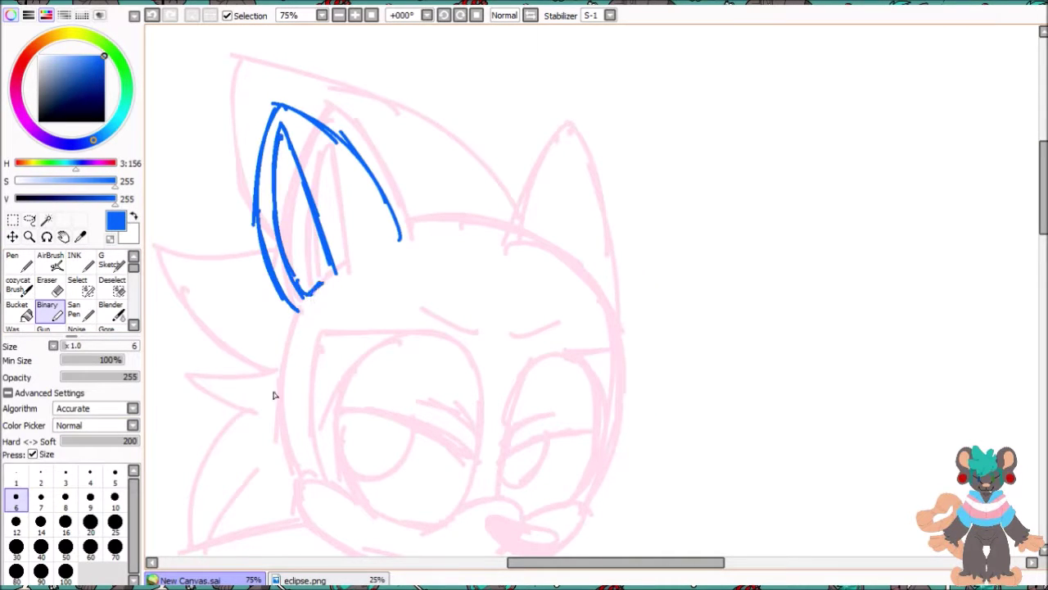
{"action": "left_click_drag", "start_coordinate": [277, 389], "coordinate": [295, 479]}
Step: Ink the right side of the head, the right cheek and the chin
{"action": "scroll", "coordinate": [297, 374], "scroll_direction": "down", "scroll_amount": 3}
{"action": "left_click_drag", "start_coordinate": [570, 139], "coordinate": [645, 228]}
{"action": "left_click_drag", "start_coordinate": [602, 164], "coordinate": [656, 279]}
{"action": "mouse_move", "coordinate": [653, 238]}
{"action": "left_mouse_down"}
{"action": "mouse_move", "coordinate": [614, 405]}
{"action": "mouse_move", "coordinate": [549, 475]}
{"action": "left_mouse_up"}
{"action": "mouse_move", "coordinate": [470, 426]}
{"action": "left_mouse_down"}
{"action": "mouse_move", "coordinate": [328, 417]}
{"action": "mouse_move", "coordinate": [524, 483]}
{"action": "left_mouse_up"}
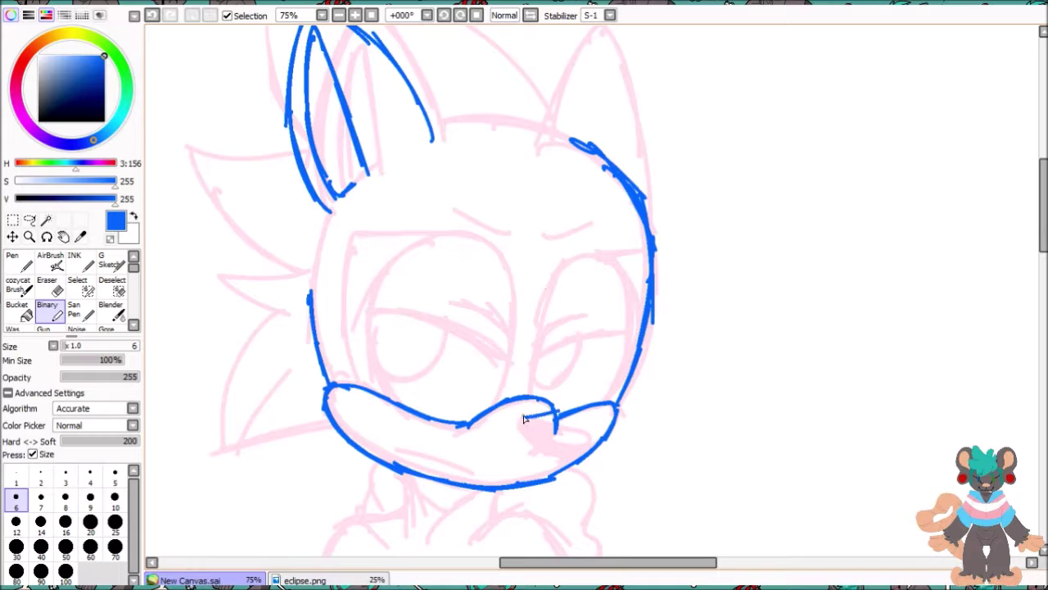
Step: Ink the nose and mouth, erase a nose highlight, and thicken the muzzle underline
{"action": "left_click_drag", "start_coordinate": [531, 419], "coordinate": [588, 402]}
{"action": "left_click_drag", "start_coordinate": [588, 406], "coordinate": [531, 427]}
{"action": "key", "text": "e"}
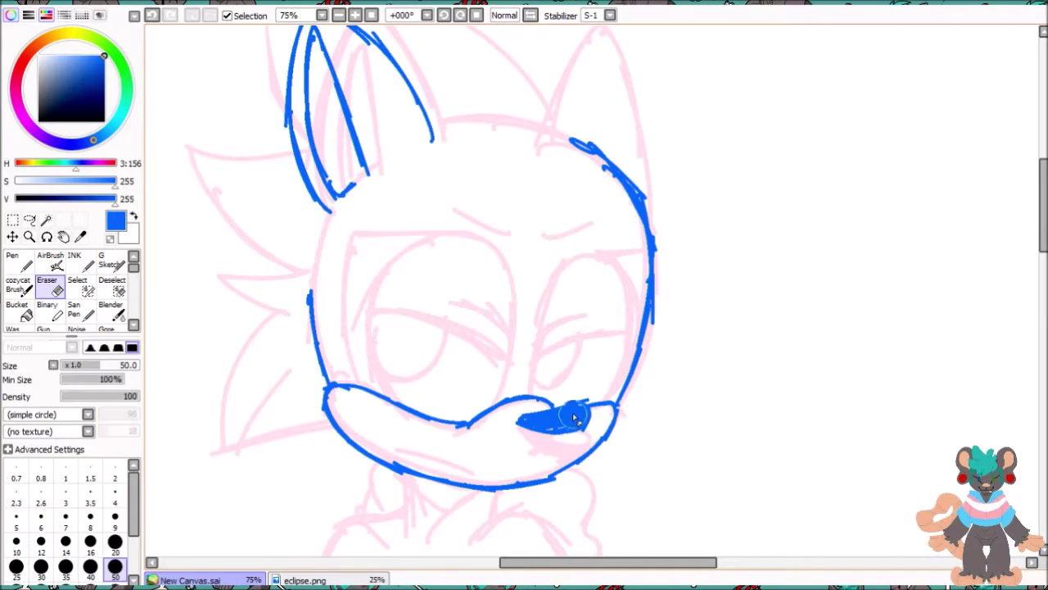
{"action": "left_click_drag", "start_coordinate": [564, 414], "coordinate": [573, 411]}
{"action": "key", "text": "ctrl+z"}
{"action": "left_click_drag", "start_coordinate": [452, 469], "coordinate": [386, 443]}
Step: Ink both eye outlines, the heavy eyelids, the left eyebrow and both pupils
{"action": "mouse_move", "coordinate": [498, 346]}
{"action": "left_mouse_down"}
{"action": "mouse_move", "coordinate": [416, 253]}
{"action": "mouse_move", "coordinate": [372, 361]}
{"action": "mouse_move", "coordinate": [393, 409]}
{"action": "left_mouse_up"}
{"action": "mouse_move", "coordinate": [536, 397]}
{"action": "left_mouse_down"}
{"action": "mouse_move", "coordinate": [565, 262]}
{"action": "mouse_move", "coordinate": [617, 381]}
{"action": "mouse_move", "coordinate": [602, 401]}
{"action": "left_mouse_up"}
{"action": "mouse_move", "coordinate": [571, 316]}
{"action": "left_mouse_down"}
{"action": "mouse_move", "coordinate": [554, 325]}
{"action": "mouse_move", "coordinate": [627, 332]}
{"action": "left_mouse_up"}
{"action": "mouse_move", "coordinate": [471, 308]}
{"action": "left_mouse_down"}
{"action": "mouse_move", "coordinate": [503, 336]}
{"action": "mouse_move", "coordinate": [370, 319]}
{"action": "left_mouse_up"}
{"action": "mouse_move", "coordinate": [509, 246]}
{"action": "left_mouse_down"}
{"action": "mouse_move", "coordinate": [424, 218]}
{"action": "mouse_move", "coordinate": [351, 358]}
{"action": "left_mouse_up"}
{"action": "left_click_drag", "start_coordinate": [645, 267], "coordinate": [647, 332]}
{"action": "mouse_move", "coordinate": [379, 326]}
{"action": "left_mouse_down"}
{"action": "mouse_move", "coordinate": [427, 323]}
{"action": "mouse_move", "coordinate": [391, 360]}
{"action": "left_mouse_up"}
{"action": "left_click_drag", "start_coordinate": [549, 353], "coordinate": [544, 375]}
Step: Ink the head's right side to the ear tip and the left quills, checking eclipse.png
{"action": "key", "text": "minus"}
{"action": "left_click_drag", "start_coordinate": [606, 236], "coordinate": [420, 115]}
{"action": "left_click_drag", "start_coordinate": [407, 229], "coordinate": [390, 413]}
{"action": "left_click", "coordinate": [305, 579]}
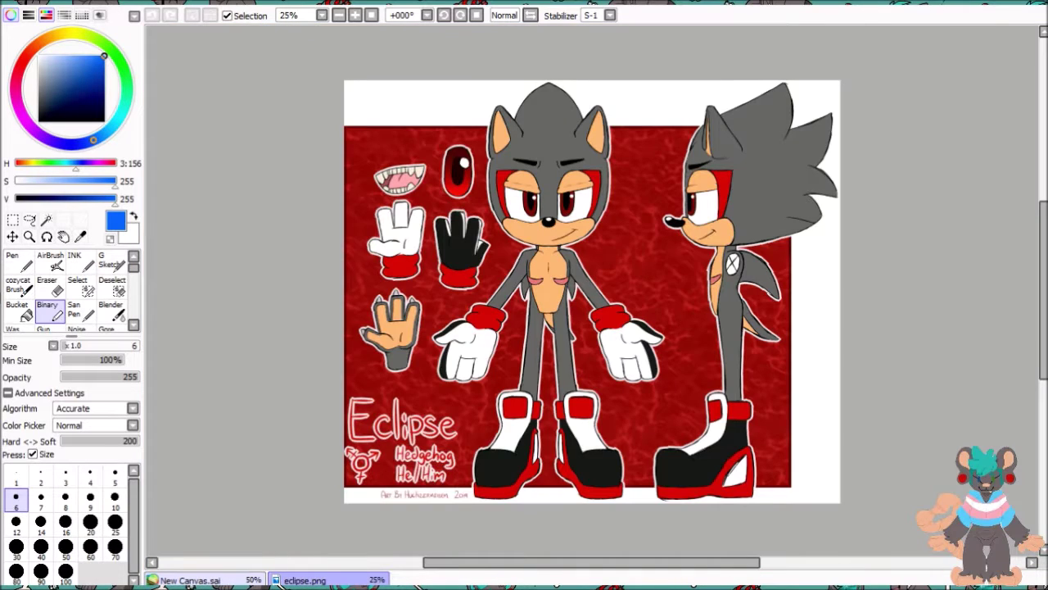
{"action": "left_click", "coordinate": [190, 579]}
Step: Ink the neck line and the arm down around the hand
{"action": "left_click_drag", "start_coordinate": [573, 458], "coordinate": [450, 213]}
{"action": "left_click_drag", "start_coordinate": [375, 240], "coordinate": [390, 217]}
{"action": "left_click_drag", "start_coordinate": [390, 217], "coordinate": [420, 186]}
{"action": "mouse_move", "coordinate": [475, 211]}
{"action": "left_mouse_down"}
{"action": "mouse_move", "coordinate": [547, 303]}
{"action": "mouse_move", "coordinate": [540, 404]}
{"action": "left_mouse_up"}
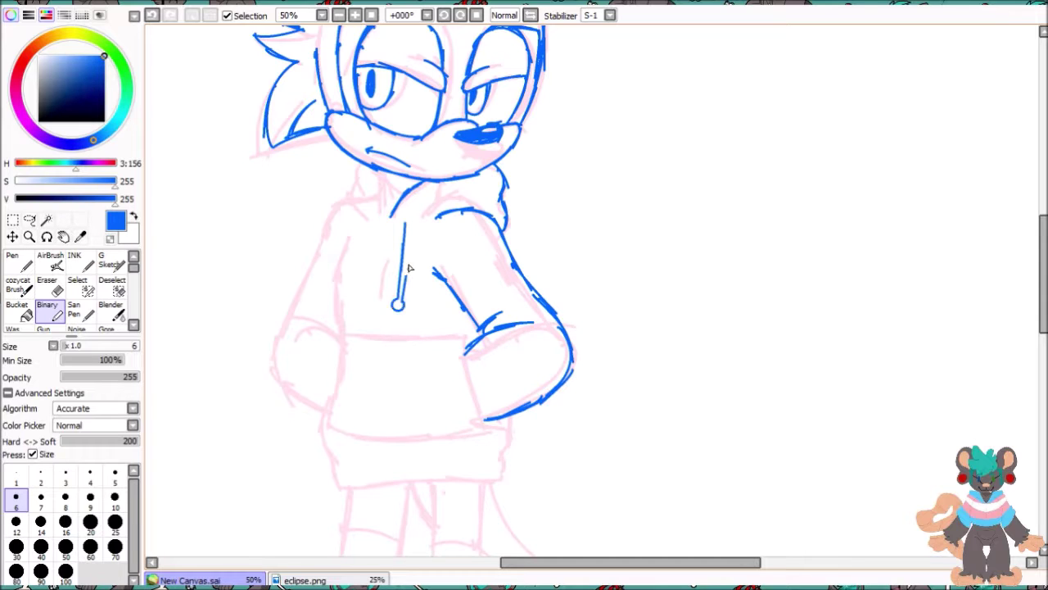
Step: Sketch the hoodie's left outline, the pocket and the curved bottom hem in blue
{"action": "left_click_drag", "start_coordinate": [323, 237], "coordinate": [284, 403]}
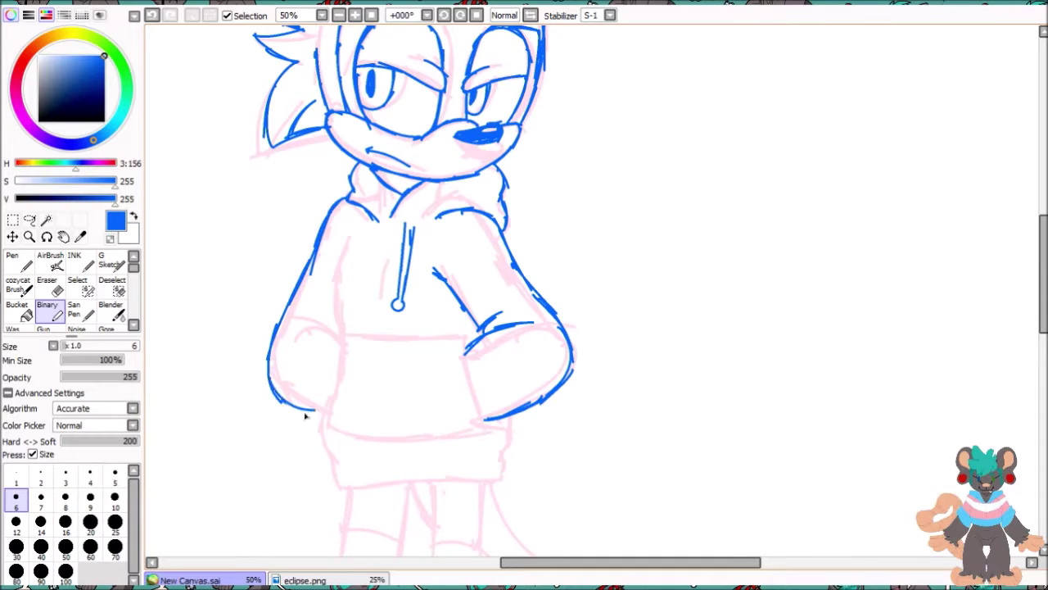
{"action": "left_click_drag", "start_coordinate": [350, 342], "coordinate": [472, 406]}
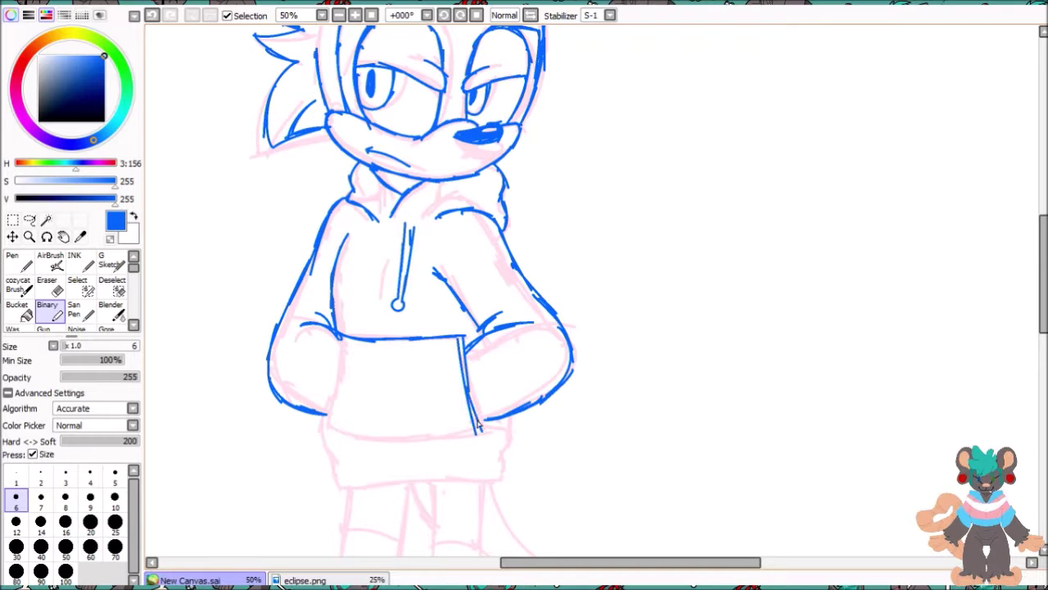
{"action": "left_click_drag", "start_coordinate": [423, 530], "coordinate": [475, 532]}
{"action": "key", "text": "ctrl+z"}
{"action": "key", "text": "ctrl+z"}
{"action": "mouse_move", "coordinate": [328, 461]}
{"action": "left_mouse_down"}
{"action": "mouse_move", "coordinate": [317, 490]}
{"action": "mouse_move", "coordinate": [491, 532]}
{"action": "left_mouse_up"}
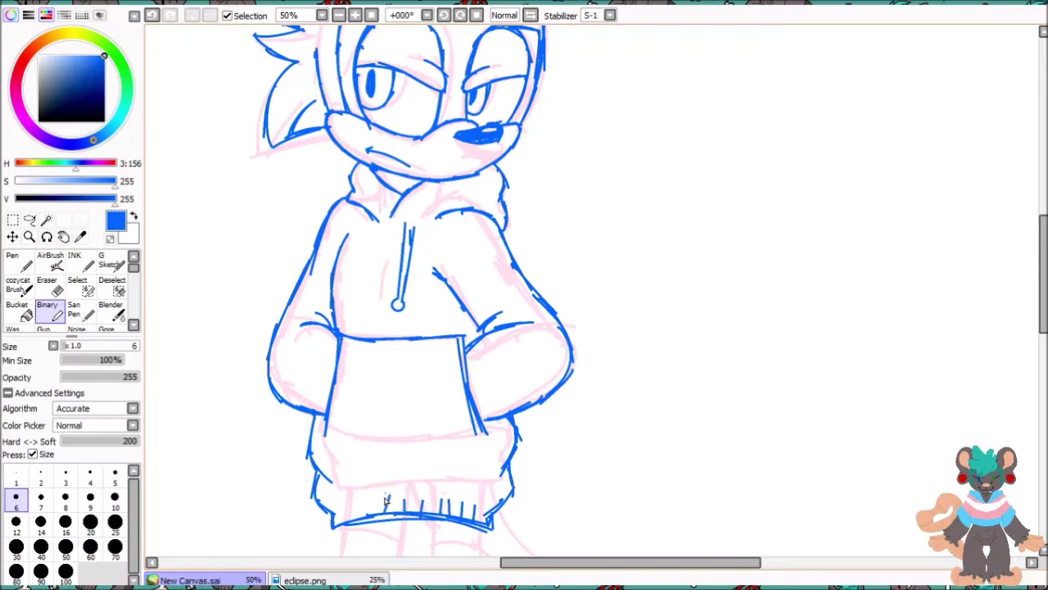
{"action": "left_click_drag", "start_coordinate": [327, 440], "coordinate": [463, 452]}
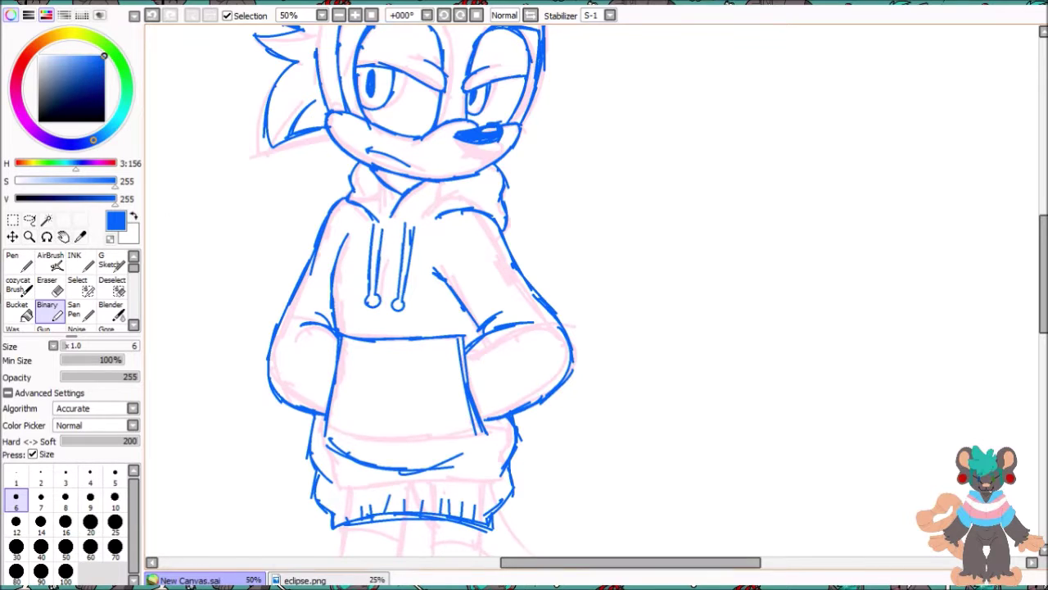
Step: Draw both legs below the hoodie and the tail outline with its inner curve
{"action": "scroll", "coordinate": [459, 327], "scroll_direction": "down", "scroll_amount": 2}
{"action": "scroll", "coordinate": [459, 327], "scroll_direction": "up", "scroll_amount": 1}
{"action": "left_click_drag", "start_coordinate": [461, 237], "coordinate": [451, 401]}
{"action": "left_click_drag", "start_coordinate": [499, 247], "coordinate": [485, 422]}
{"action": "mouse_move", "coordinate": [453, 378]}
{"action": "left_mouse_down"}
{"action": "mouse_move", "coordinate": [405, 502]}
{"action": "mouse_move", "coordinate": [481, 460]}
{"action": "left_mouse_up"}
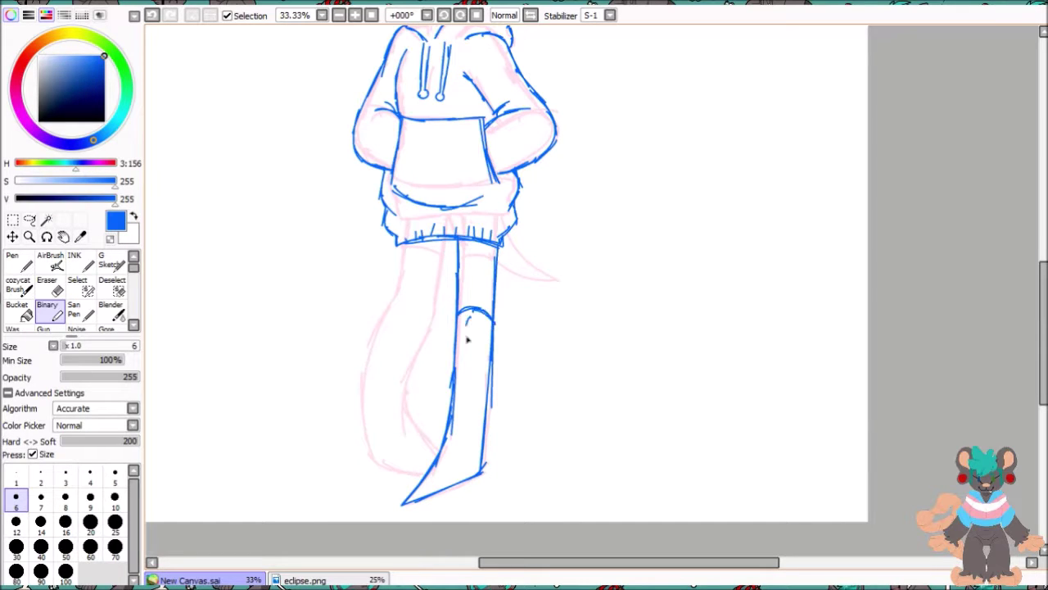
{"action": "left_click_drag", "start_coordinate": [400, 306], "coordinate": [373, 461]}
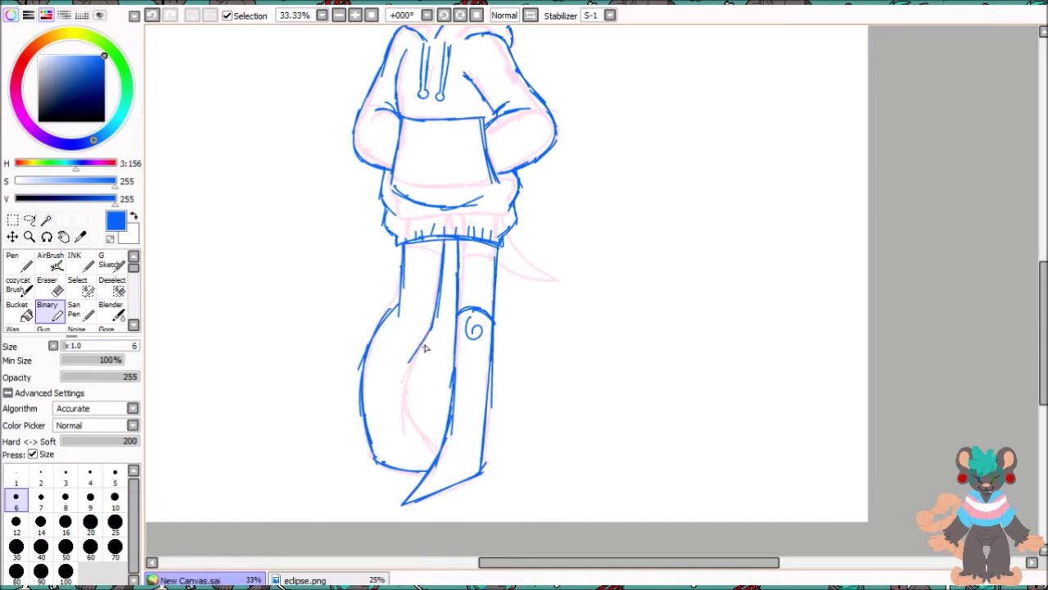
{"action": "left_click_drag", "start_coordinate": [431, 330], "coordinate": [424, 435]}
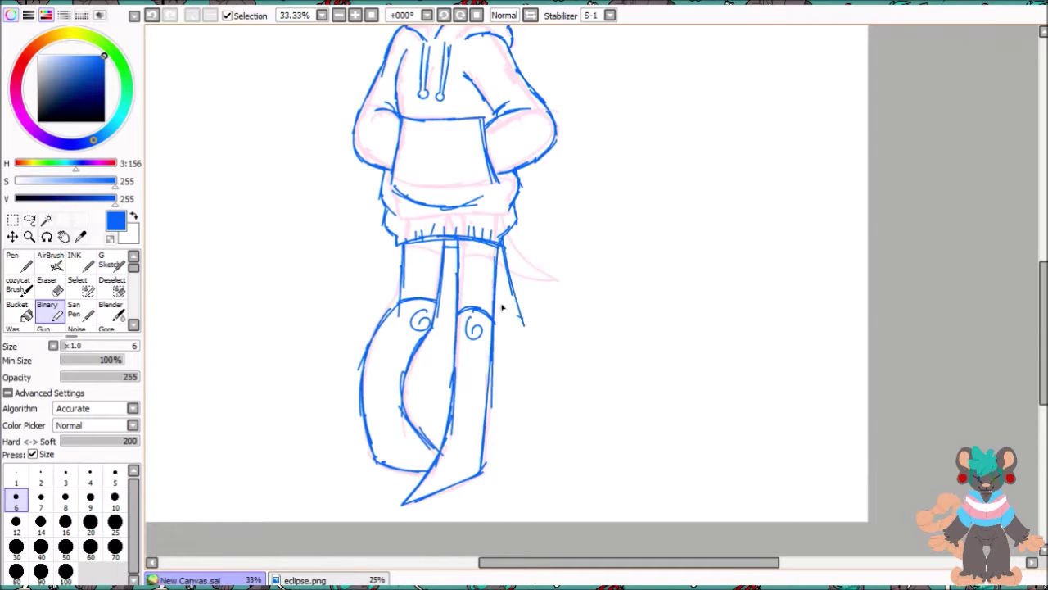
Step: Touch up a line near the head, then hide the pink sketch and zoom out to 16.66%
{"action": "scroll", "coordinate": [503, 308], "scroll_direction": "up", "scroll_amount": 5}
{"action": "key", "text": "ctrl+plus"}
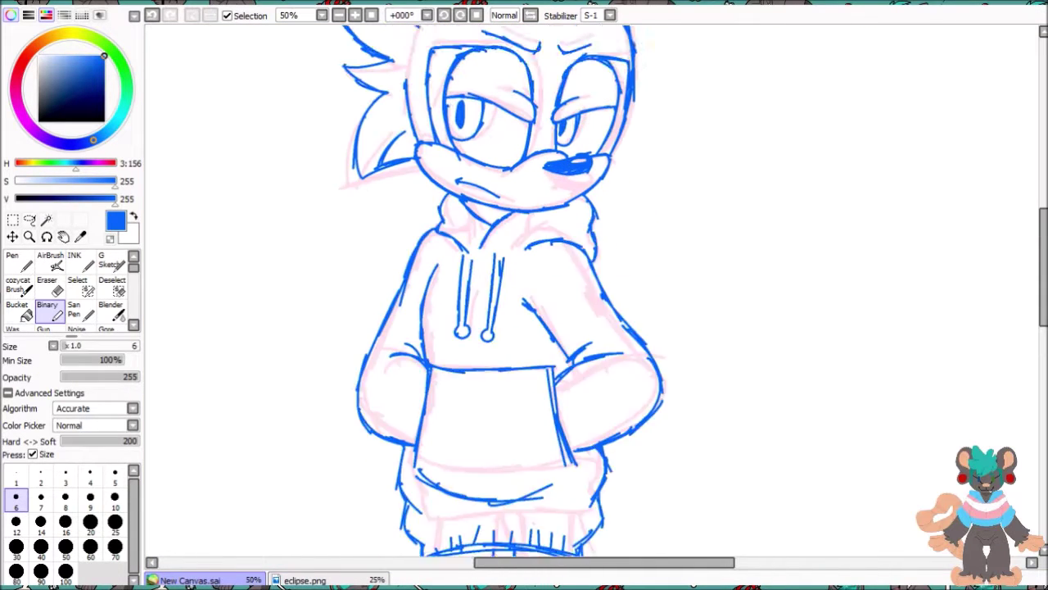
{"action": "left_click_drag", "start_coordinate": [501, 262], "coordinate": [486, 340]}
{"action": "key", "text": "ctrl+minus"}
{"action": "key", "text": "ctrl+minus"}
{"action": "key", "text": "ctrl+minus"}
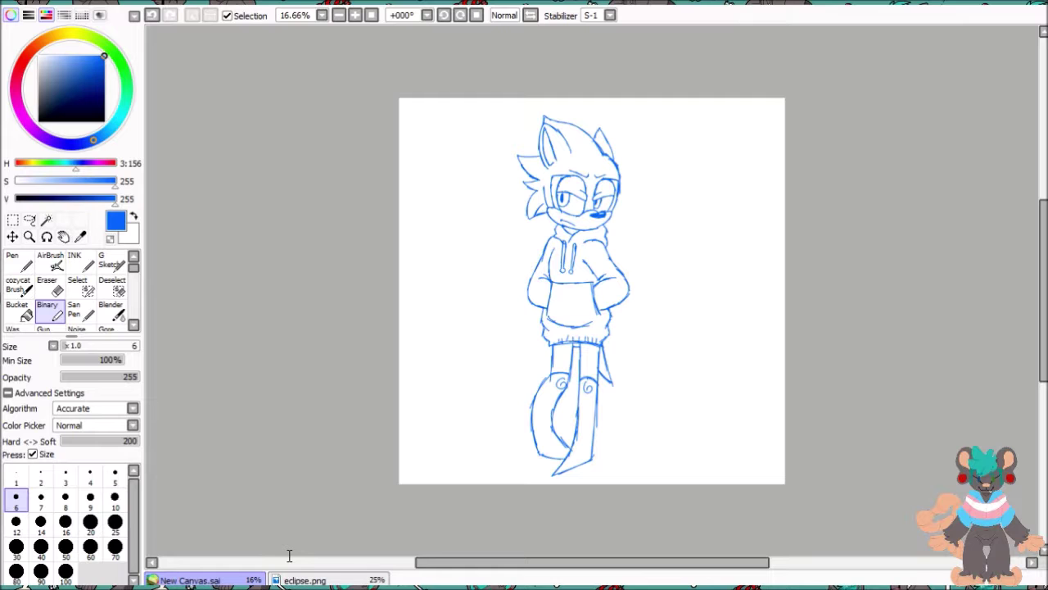
Step: Ink the nose outline in black with a small highlight shape inside
{"action": "scroll", "coordinate": [524, 294], "scroll_direction": "up", "scroll_amount": 5}
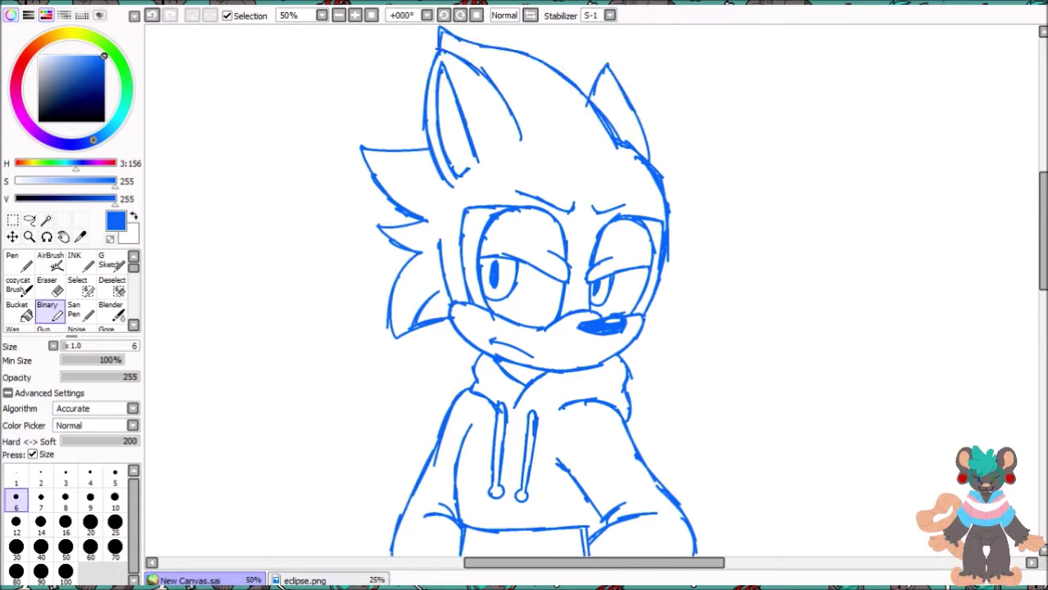
{"action": "left_click_drag", "start_coordinate": [495, 182], "coordinate": [489, 221]}
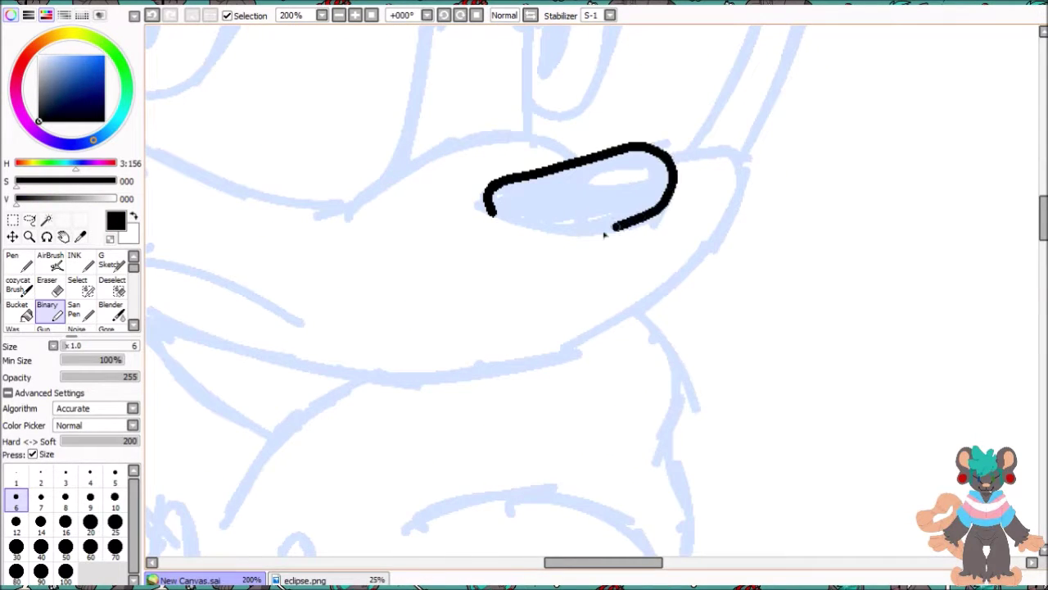
{"action": "key", "text": "ctrl+z"}
{"action": "key", "text": "ctrl+z"}
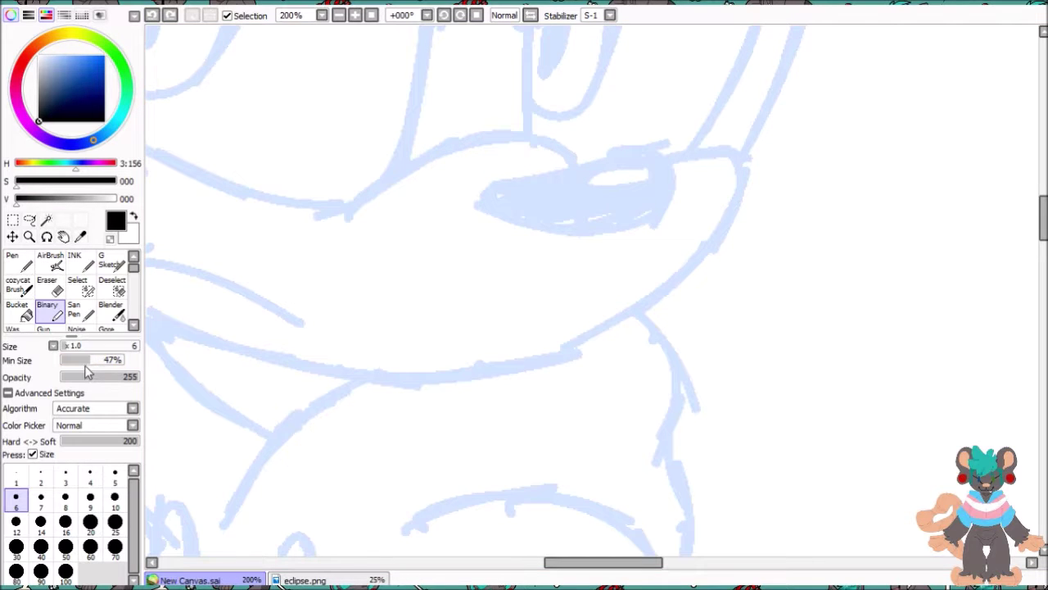
{"action": "left_click_drag", "start_coordinate": [94, 360], "coordinate": [92, 360]}
{"action": "left_click_drag", "start_coordinate": [480, 197], "coordinate": [481, 200]}
{"action": "left_click_drag", "start_coordinate": [589, 179], "coordinate": [591, 181]}
Step: Try out the muzzle line below the nose, undoing the unsatisfying curves
{"action": "scroll", "coordinate": [510, 169], "scroll_direction": "down", "scroll_amount": 1}
{"action": "mouse_move", "coordinate": [713, 278]}
{"action": "left_mouse_down"}
{"action": "mouse_move", "coordinate": [538, 313]}
{"action": "mouse_move", "coordinate": [256, 275]}
{"action": "left_mouse_up"}
{"action": "key", "text": "ctrl+z"}
{"action": "mouse_move", "coordinate": [539, 312]}
{"action": "left_mouse_down"}
{"action": "mouse_move", "coordinate": [276, 237]}
{"action": "mouse_move", "coordinate": [391, 391]}
{"action": "left_mouse_up"}
{"action": "left_click", "coordinate": [16, 311]}
{"action": "key", "text": "ctrl+z"}
{"action": "key", "text": "b"}
Step: Ink both sides of the muzzle and the smirking mouth curve
{"action": "left_click_drag", "start_coordinate": [831, 278], "coordinate": [714, 410]}
{"action": "mouse_move", "coordinate": [250, 275]}
{"action": "left_mouse_down"}
{"action": "mouse_move", "coordinate": [385, 399]}
{"action": "mouse_move", "coordinate": [606, 440]}
{"action": "left_mouse_up"}
{"action": "mouse_move", "coordinate": [580, 440]}
{"action": "left_mouse_down"}
{"action": "mouse_move", "coordinate": [726, 408]}
{"action": "mouse_move", "coordinate": [538, 440]}
{"action": "left_mouse_up"}
{"action": "key", "text": "ctrl+z"}
Step: Ink the left eye's edge down to the muzzle, undoing misplaced eyelid strokes
{"action": "key", "text": "ctrl+z"}
{"action": "mouse_move", "coordinate": [378, 353]}
{"action": "left_mouse_down"}
{"action": "mouse_move", "coordinate": [516, 405]}
{"action": "mouse_move", "coordinate": [478, 393]}
{"action": "left_mouse_up"}
{"action": "mouse_move", "coordinate": [492, 246]}
{"action": "left_mouse_down"}
{"action": "mouse_move", "coordinate": [557, 458]}
{"action": "mouse_move", "coordinate": [532, 336]}
{"action": "left_mouse_up"}
{"action": "left_click_drag", "start_coordinate": [585, 180], "coordinate": [656, 253]}
{"action": "key", "text": "ctrl+z"}
{"action": "left_click_drag", "start_coordinate": [602, 187], "coordinate": [377, 197]}
{"action": "key", "text": "ctrl+z"}
{"action": "left_click_drag", "start_coordinate": [622, 370], "coordinate": [642, 264]}
{"action": "left_click_drag", "start_coordinate": [647, 198], "coordinate": [402, 269]}
Step: Redraw the domed left eye outline and its upper eyelid
{"action": "key", "text": "ctrl+z"}
{"action": "mouse_move", "coordinate": [645, 196]}
{"action": "left_mouse_down"}
{"action": "mouse_move", "coordinate": [465, 47]}
{"action": "mouse_move", "coordinate": [422, 353]}
{"action": "left_mouse_up"}
{"action": "left_click_drag", "start_coordinate": [385, 190], "coordinate": [654, 263]}
{"action": "key", "text": "ctrl+z"}
{"action": "mouse_move", "coordinate": [658, 211]}
{"action": "left_mouse_down"}
{"action": "mouse_move", "coordinate": [385, 190]}
{"action": "mouse_move", "coordinate": [522, 151]}
{"action": "left_mouse_up"}
Step: Ink the right eye's eyelid, sides and top arc, plus the left eyebrow wedge
{"action": "key", "text": "ctrl+z"}
{"action": "mouse_move", "coordinate": [401, 316]}
{"action": "left_mouse_down"}
{"action": "mouse_move", "coordinate": [456, 309]}
{"action": "mouse_move", "coordinate": [504, 211]}
{"action": "left_mouse_up"}
{"action": "mouse_move", "coordinate": [778, 187]}
{"action": "left_mouse_down"}
{"action": "mouse_move", "coordinate": [711, 264]}
{"action": "mouse_move", "coordinate": [901, 218]}
{"action": "left_mouse_up"}
{"action": "mouse_move", "coordinate": [835, 360]}
{"action": "left_mouse_down"}
{"action": "mouse_move", "coordinate": [889, 270]}
{"action": "mouse_move", "coordinate": [901, 220]}
{"action": "left_mouse_up"}
{"action": "left_click_drag", "start_coordinate": [717, 271], "coordinate": [720, 348]}
{"action": "mouse_move", "coordinate": [724, 206]}
{"action": "left_mouse_down"}
{"action": "mouse_move", "coordinate": [845, 74]}
{"action": "mouse_move", "coordinate": [897, 215]}
{"action": "left_mouse_up"}
{"action": "scroll", "coordinate": [508, 554], "scroll_direction": "down", "scroll_amount": 1}
{"action": "mouse_move", "coordinate": [606, 215]}
{"action": "left_mouse_down"}
{"action": "mouse_move", "coordinate": [537, 190]}
{"action": "mouse_move", "coordinate": [610, 209]}
{"action": "mouse_move", "coordinate": [713, 196]}
{"action": "mouse_move", "coordinate": [659, 214]}
{"action": "left_mouse_up"}
{"action": "key", "text": "ctrl+z"}
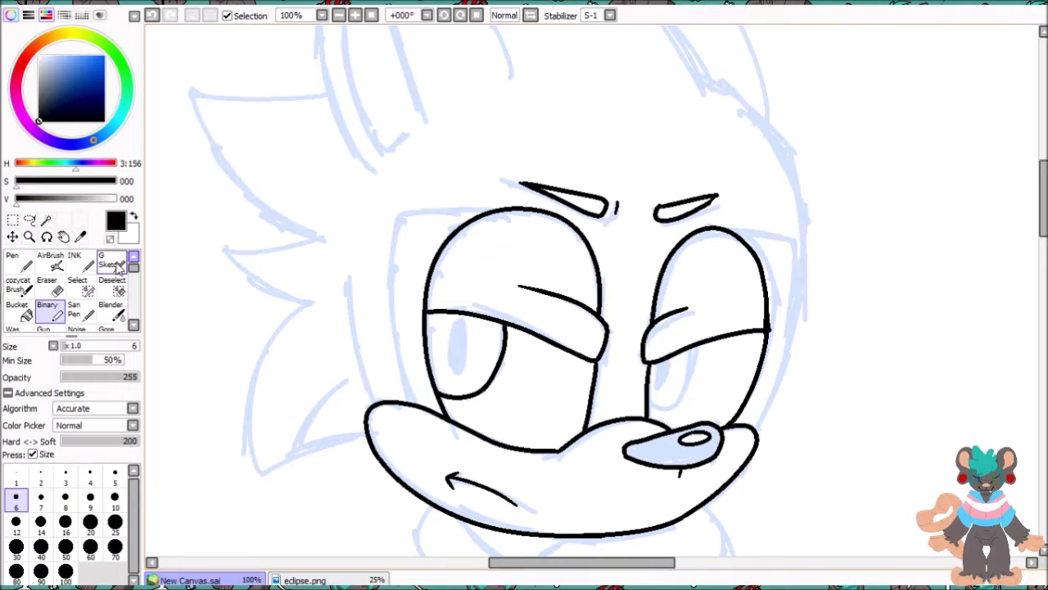
Step: Bucket-fill both eyebrows and the nose solid black
{"action": "left_click", "coordinate": [16, 309]}
{"action": "left_click", "coordinate": [565, 199]}
{"action": "left_click", "coordinate": [684, 208]}
{"action": "left_click", "coordinate": [655, 451]}
{"action": "left_click", "coordinate": [47, 310]}
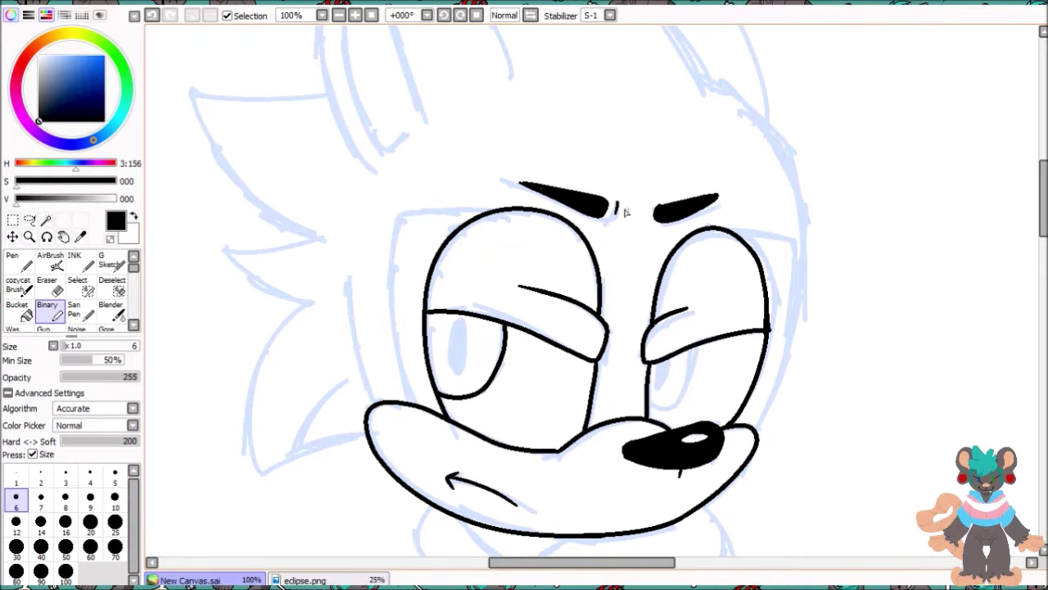
Step: Ink the edge beside the eye and the ear's outer and inner lines
{"action": "scroll", "coordinate": [625, 212], "scroll_direction": "up", "scroll_amount": 1}
{"action": "mouse_move", "coordinate": [360, 57]}
{"action": "left_mouse_down"}
{"action": "mouse_move", "coordinate": [524, 59]}
{"action": "mouse_move", "coordinate": [383, 346]}
{"action": "left_mouse_up"}
{"action": "key", "text": "ctrl+z"}
{"action": "mouse_move", "coordinate": [848, 85]}
{"action": "left_mouse_down"}
{"action": "mouse_move", "coordinate": [960, 115]}
{"action": "mouse_move", "coordinate": [891, 387]}
{"action": "left_mouse_up"}
{"action": "scroll", "coordinate": [524, 246], "scroll_direction": "down", "scroll_amount": 3}
{"action": "scroll", "coordinate": [369, 243], "scroll_direction": "up", "scroll_amount": 2}
{"action": "mouse_move", "coordinate": [431, 163]}
{"action": "left_mouse_down"}
{"action": "mouse_move", "coordinate": [624, 311]}
{"action": "mouse_move", "coordinate": [505, 420]}
{"action": "left_mouse_up"}
{"action": "left_click_drag", "start_coordinate": [438, 188], "coordinate": [542, 363]}
{"action": "left_click_drag", "start_coordinate": [439, 192], "coordinate": [518, 411]}
Step: Ink the right side of the head, toggling undo and redo to compare it
{"action": "mouse_move", "coordinate": [817, 317]}
{"action": "left_mouse_down"}
{"action": "mouse_move", "coordinate": [495, 172]}
{"action": "mouse_move", "coordinate": [591, 360]}
{"action": "mouse_move", "coordinate": [547, 512]}
{"action": "left_mouse_up"}
{"action": "key", "text": "ctrl+z"}
{"action": "key", "text": "ctrl+y"}
{"action": "key", "text": "ctrl+z"}
{"action": "key", "text": "ctrl+y"}
{"action": "key", "text": "ctrl+z"}
{"action": "key", "text": "ctrl+y"}
{"action": "key", "text": "ctrl+z"}
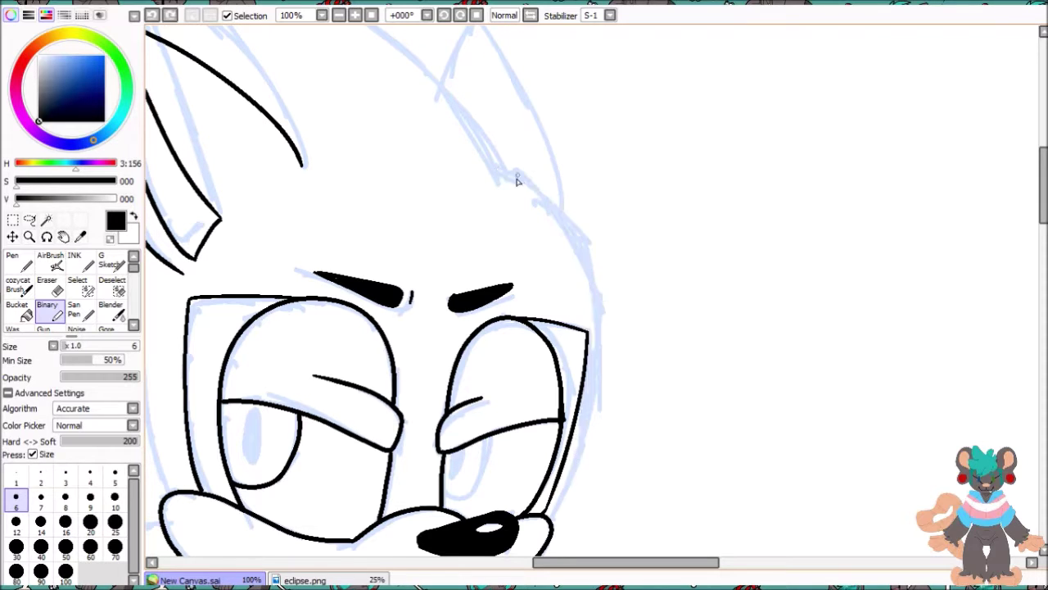
{"action": "key", "text": "ctrl+y"}
{"action": "key", "text": "ctrl+y"}
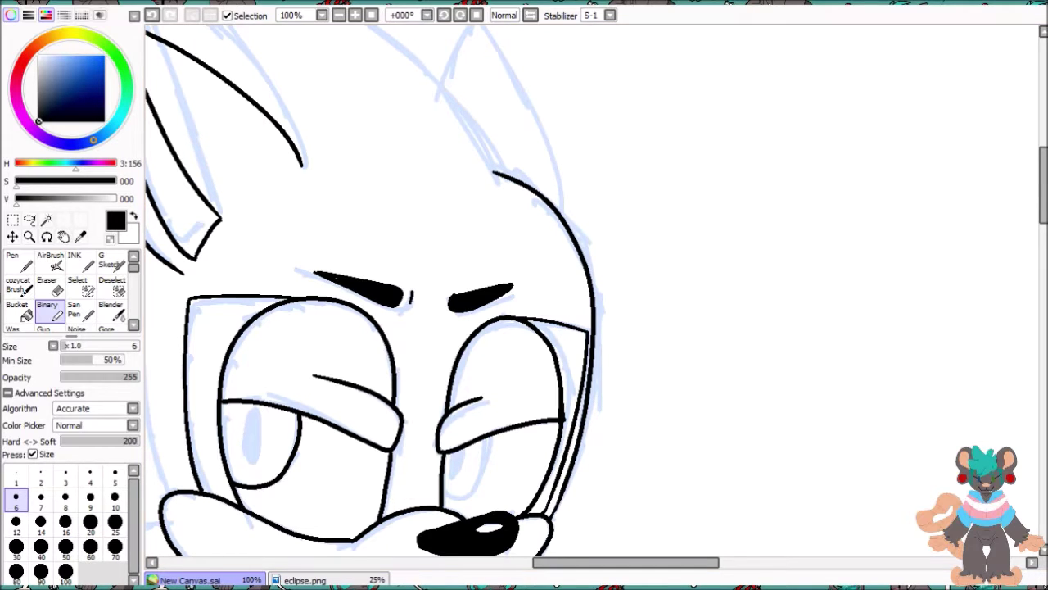
Step: Ink the top of the head to the ear tip and the right ear's outer edge
{"action": "left_click_drag", "start_coordinate": [225, 210], "coordinate": [545, 386]}
{"action": "key", "text": "ctrl+z"}
{"action": "mouse_move", "coordinate": [817, 356]}
{"action": "left_mouse_down"}
{"action": "mouse_move", "coordinate": [539, 174]}
{"action": "mouse_move", "coordinate": [465, 209]}
{"action": "left_mouse_up"}
{"action": "left_click_drag", "start_coordinate": [874, 370], "coordinate": [790, 187]}
{"action": "left_click_drag", "start_coordinate": [759, 259], "coordinate": [795, 187]}
{"action": "key", "text": "ctrl+z"}
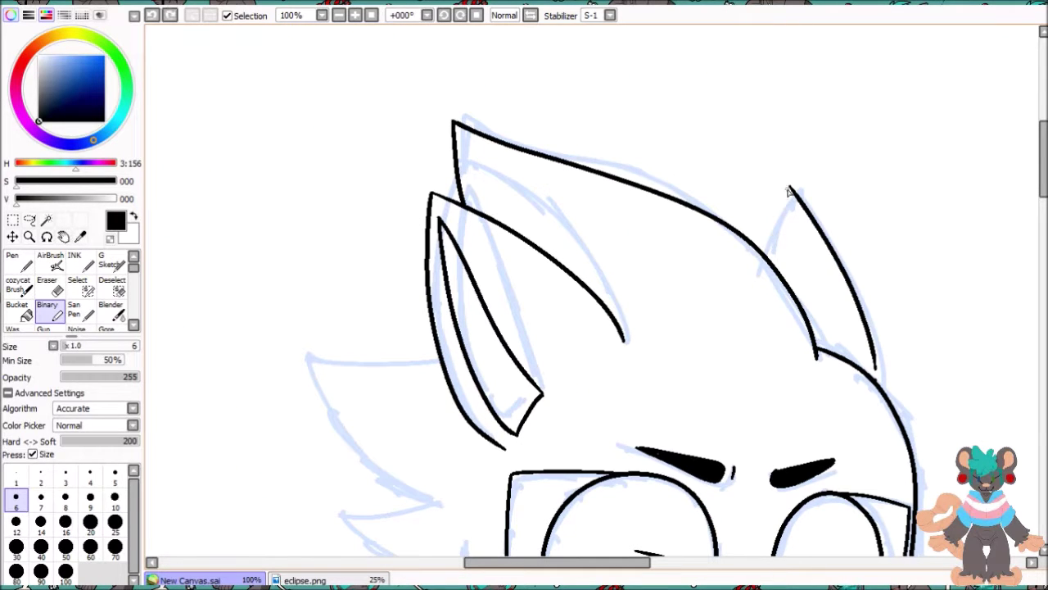
Step: Ink the left head outline, a hair spike and the cheek fur
{"action": "left_click_drag", "start_coordinate": [876, 385], "coordinate": [863, 224]}
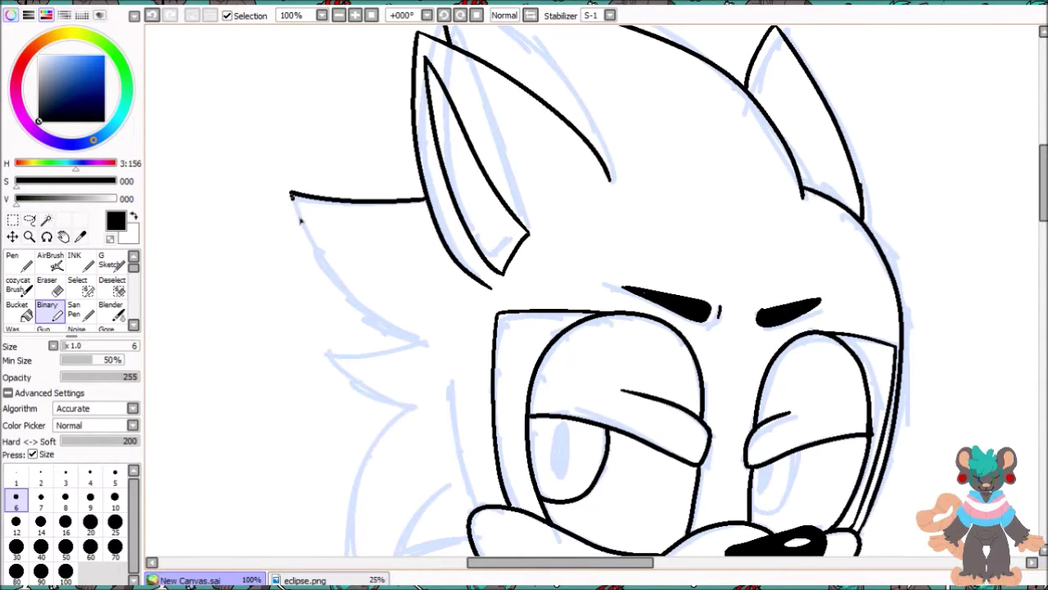
{"action": "left_click_drag", "start_coordinate": [297, 198], "coordinate": [407, 344]}
{"action": "left_click_drag", "start_coordinate": [407, 344], "coordinate": [391, 102]}
{"action": "left_click_drag", "start_coordinate": [434, 245], "coordinate": [431, 176]}
{"action": "mouse_move", "coordinate": [407, 95]}
{"action": "left_mouse_down"}
{"action": "mouse_move", "coordinate": [398, 170]}
{"action": "mouse_move", "coordinate": [445, 293]}
{"action": "left_mouse_up"}
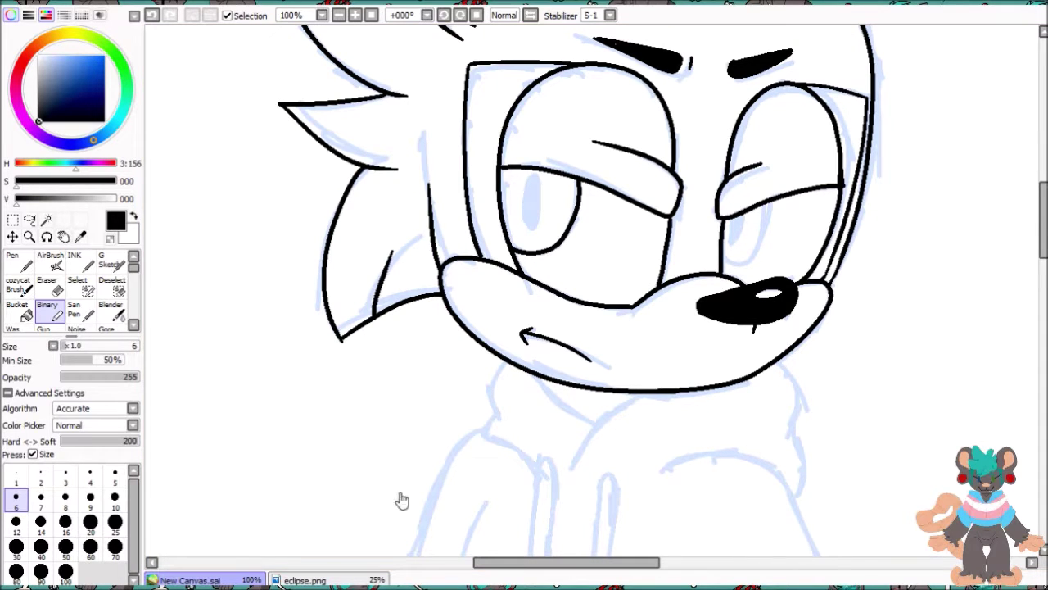
{"action": "scroll", "coordinate": [524, 410], "scroll_direction": "up", "scroll_amount": 3}
{"action": "scroll", "coordinate": [492, 274], "scroll_direction": "down", "scroll_amount": 5}
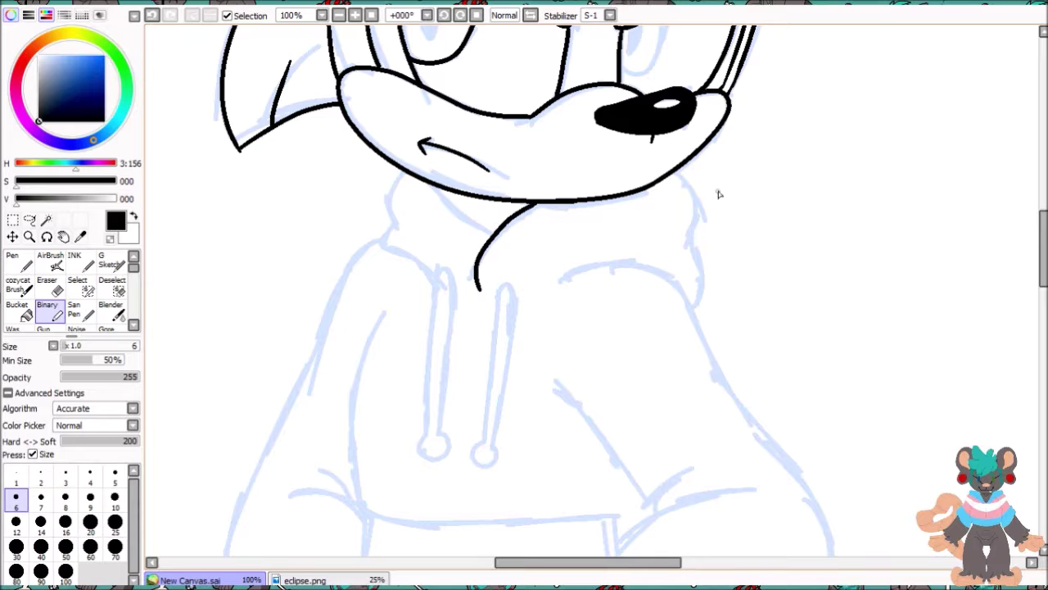
Step: Ink the left and right hoodie drawstrings with the Binary pen
{"action": "left_click_drag", "start_coordinate": [450, 280], "coordinate": [442, 429]}
{"action": "key", "text": "ctrl+z"}
{"action": "left_click_drag", "start_coordinate": [444, 260], "coordinate": [431, 442]}
{"action": "mouse_move", "coordinate": [509, 271]}
{"action": "left_mouse_down"}
{"action": "mouse_move", "coordinate": [487, 442]}
{"action": "mouse_move", "coordinate": [513, 270]}
{"action": "mouse_move", "coordinate": [689, 297]}
{"action": "left_mouse_up"}
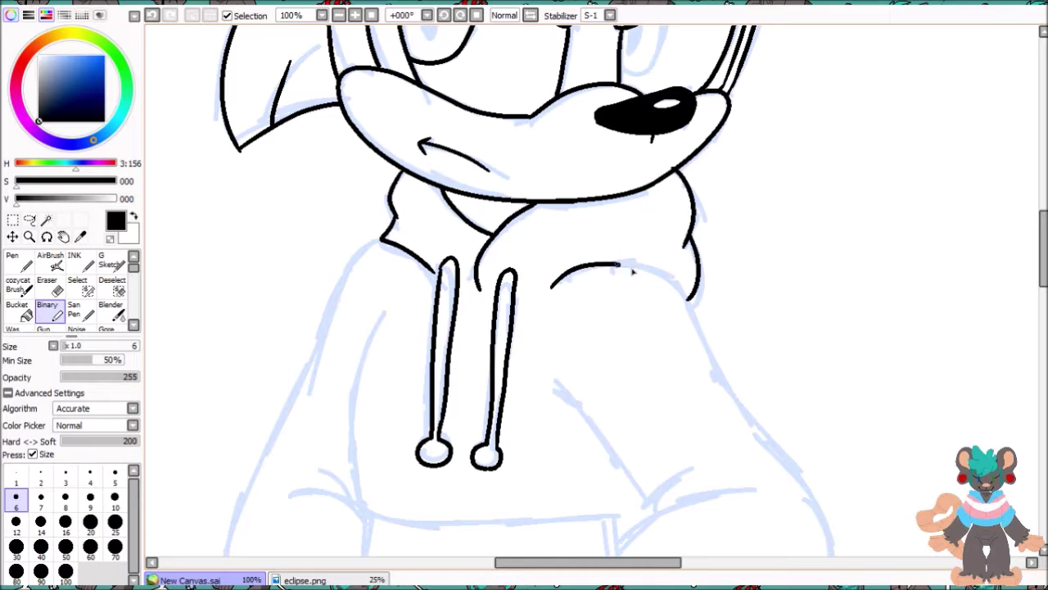
Step: Ink the hood curve down the shoulder and the right sleeve with its cuff
{"action": "scroll", "coordinate": [623, 278], "scroll_direction": "down", "scroll_amount": 3}
{"action": "key", "text": "ctrl+z"}
{"action": "left_click_drag", "start_coordinate": [456, 130], "coordinate": [635, 245]}
{"action": "left_click_drag", "start_coordinate": [448, 213], "coordinate": [542, 359]}
{"action": "mouse_move", "coordinate": [610, 296]}
{"action": "left_mouse_down"}
{"action": "mouse_move", "coordinate": [541, 336]}
{"action": "mouse_move", "coordinate": [635, 330]}
{"action": "left_mouse_up"}
{"action": "key", "text": "ctrl+z"}
{"action": "left_click_drag", "start_coordinate": [635, 246], "coordinate": [569, 518]}
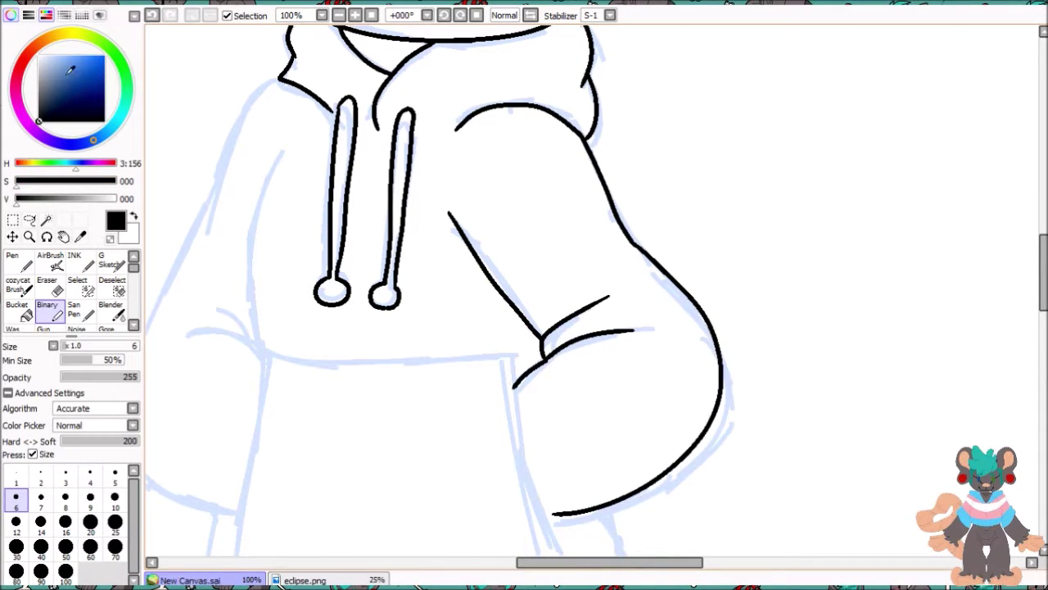
Step: Ink the hoodie pocket's top edge, side and lower curve
{"action": "scroll", "coordinate": [446, 235], "scroll_direction": "down", "scroll_amount": 2}
{"action": "scroll", "coordinate": [409, 237], "scroll_direction": "down", "scroll_amount": 3}
{"action": "scroll", "coordinate": [381, 235], "scroll_direction": "up", "scroll_amount": 2}
{"action": "mouse_move", "coordinate": [383, 238]}
{"action": "left_mouse_down"}
{"action": "mouse_move", "coordinate": [619, 239]}
{"action": "mouse_move", "coordinate": [682, 462]}
{"action": "left_mouse_up"}
{"action": "mouse_move", "coordinate": [383, 237]}
{"action": "left_mouse_down"}
{"action": "mouse_move", "coordinate": [352, 446]}
{"action": "mouse_move", "coordinate": [636, 469]}
{"action": "left_mouse_up"}
{"action": "left_click_drag", "start_coordinate": [382, 242], "coordinate": [303, 219]}
{"action": "left_click_drag", "start_coordinate": [348, 400], "coordinate": [250, 244]}
Step: Ink the hoodie's left side from the shoulder with inner detail strokes
{"action": "scroll", "coordinate": [252, 238], "scroll_direction": "up", "scroll_amount": 3}
{"action": "left_click_drag", "start_coordinate": [398, 183], "coordinate": [336, 287]}
{"action": "key", "text": "ctrl+z"}
{"action": "left_click_drag", "start_coordinate": [364, 205], "coordinate": [276, 386]}
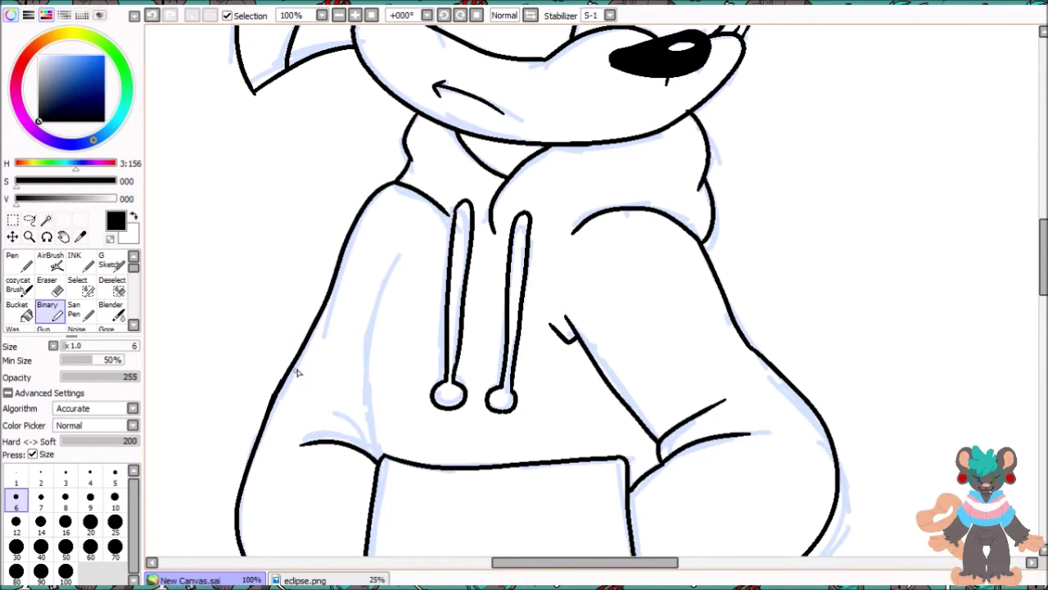
{"action": "left_click_drag", "start_coordinate": [388, 273], "coordinate": [370, 452]}
{"action": "left_click_drag", "start_coordinate": [402, 245], "coordinate": [365, 326]}
Step: Ink the hoodie's right side, bottom hem and lower left side
{"action": "scroll", "coordinate": [589, 295], "scroll_direction": "down", "scroll_amount": 3}
{"action": "scroll", "coordinate": [590, 295], "scroll_direction": "up", "scroll_amount": 1}
{"action": "scroll", "coordinate": [491, 389], "scroll_direction": "up", "scroll_amount": 1}
{"action": "mouse_move", "coordinate": [665, 154]}
{"action": "left_mouse_down"}
{"action": "mouse_move", "coordinate": [622, 393]}
{"action": "mouse_move", "coordinate": [291, 378]}
{"action": "left_mouse_up"}
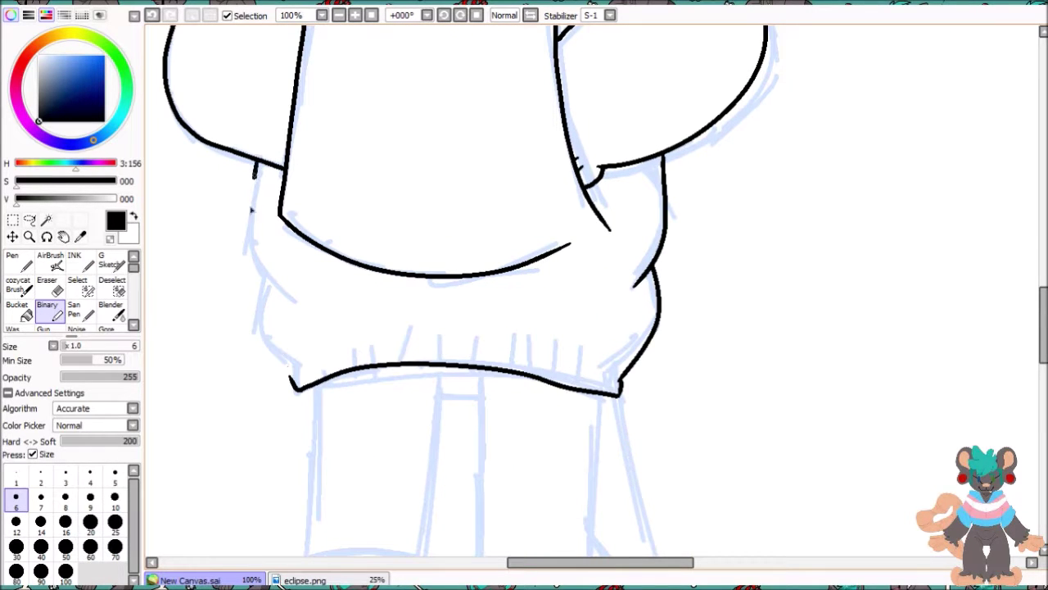
{"action": "left_click_drag", "start_coordinate": [257, 164], "coordinate": [290, 305]}
{"action": "left_click_drag", "start_coordinate": [266, 282], "coordinate": [292, 374]}
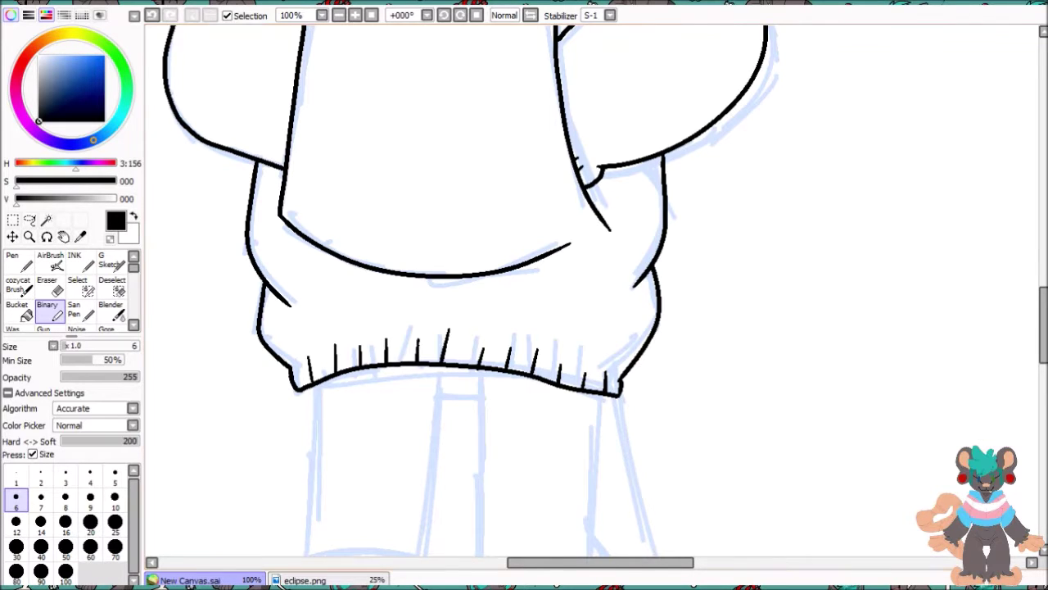
Step: Ink the long leg lines down to the foot, removing a stray mark
{"action": "scroll", "coordinate": [492, 287], "scroll_direction": "down", "scroll_amount": 2}
{"action": "scroll", "coordinate": [491, 286], "scroll_direction": "down", "scroll_amount": 2}
{"action": "left_click_drag", "start_coordinate": [501, 135], "coordinate": [487, 436]}
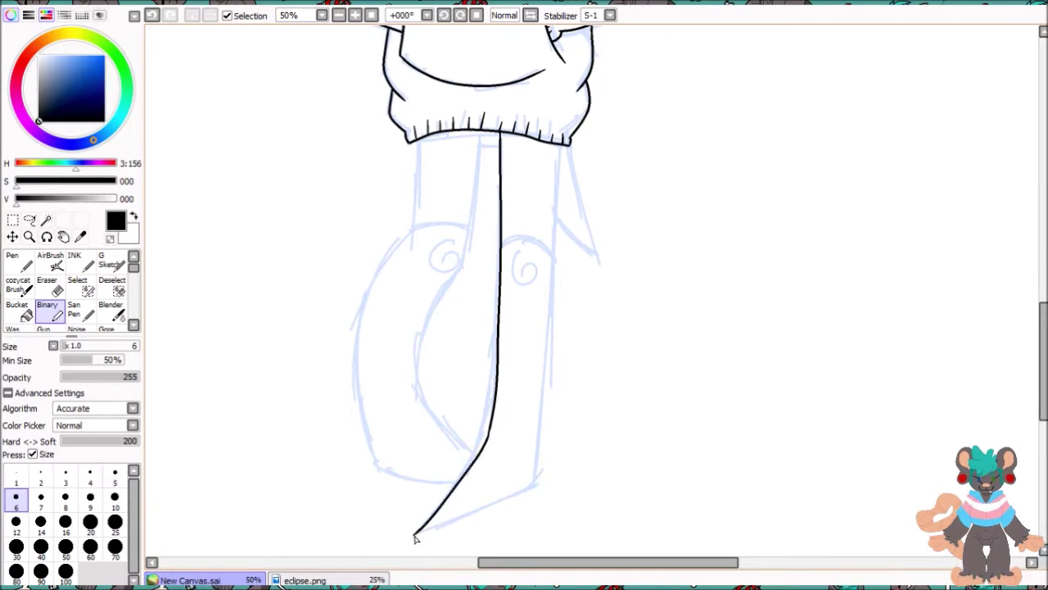
{"action": "left_click_drag", "start_coordinate": [549, 270], "coordinate": [536, 483]}
{"action": "scroll", "coordinate": [536, 484], "scroll_direction": "up", "scroll_amount": 2}
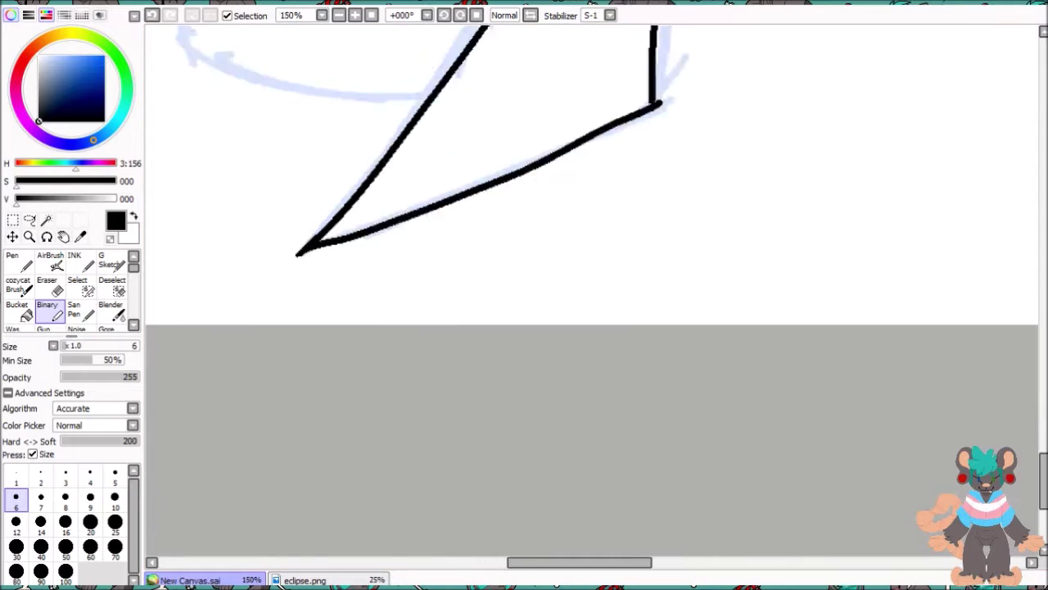
{"action": "scroll", "coordinate": [536, 483], "scroll_direction": "up", "scroll_amount": 2}
{"action": "key", "text": "ctrl+z"}
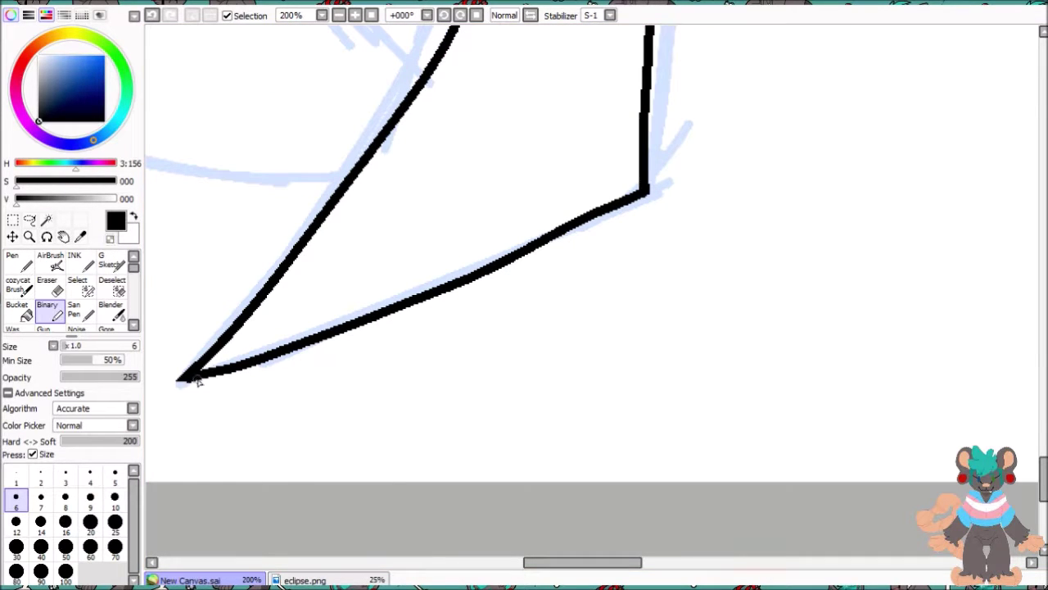
{"action": "scroll", "coordinate": [209, 375], "scroll_direction": "down", "scroll_amount": 2}
Step: Ink the thigh curve, knee swirl, right leg side, tail flap and left leg lines
{"action": "left_click_drag", "start_coordinate": [441, 285], "coordinate": [539, 296]}
{"action": "left_click_drag", "start_coordinate": [474, 325], "coordinate": [474, 372]}
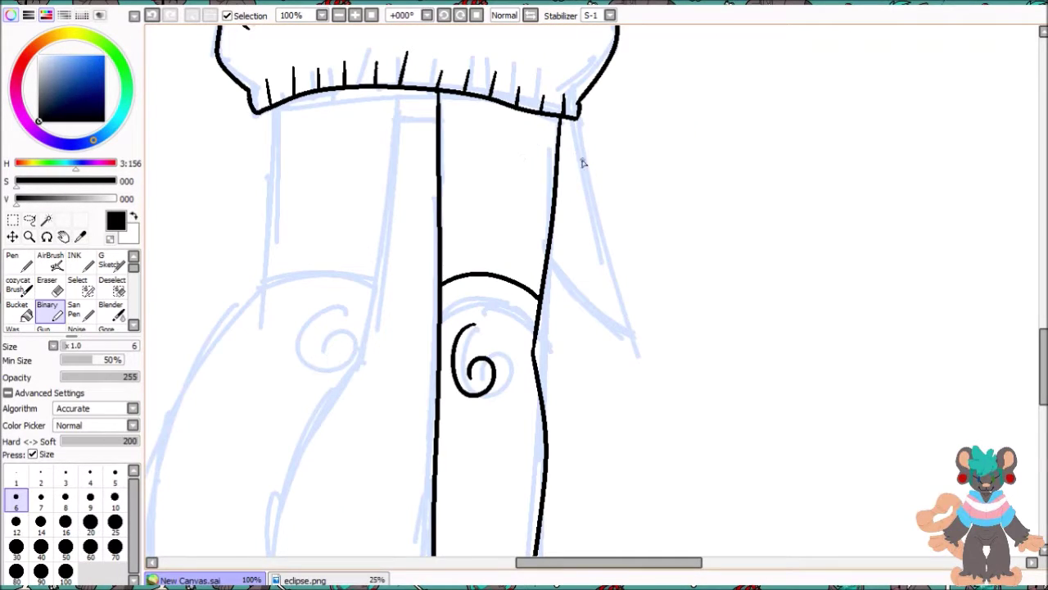
{"action": "left_click_drag", "start_coordinate": [574, 121], "coordinate": [640, 353]}
{"action": "left_click_drag", "start_coordinate": [557, 275], "coordinate": [644, 355]}
{"action": "left_click_drag", "start_coordinate": [400, 89], "coordinate": [364, 360]}
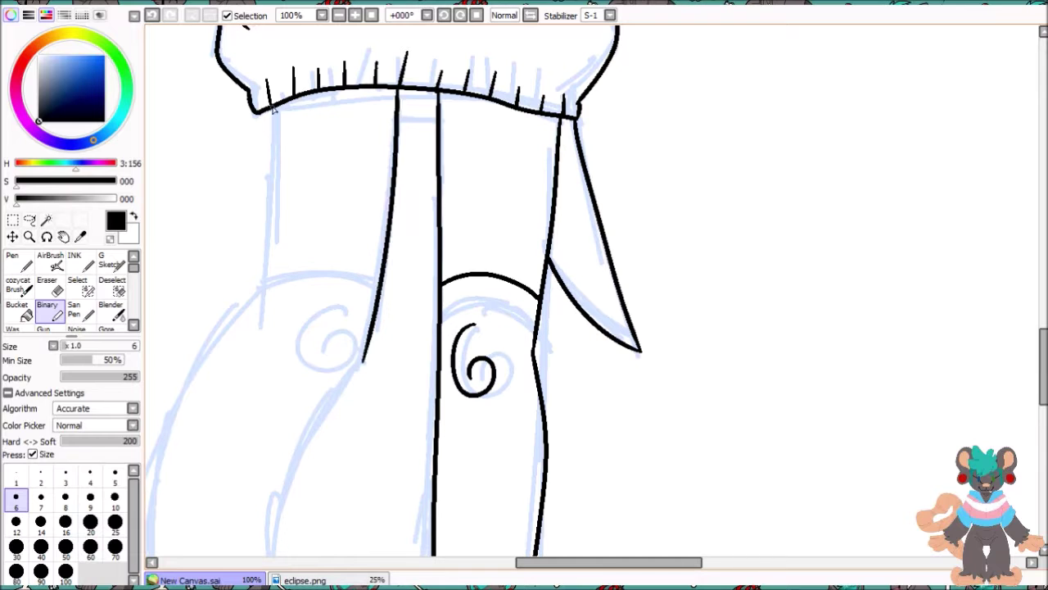
{"action": "left_click_drag", "start_coordinate": [279, 108], "coordinate": [265, 308]}
Step: Ink the other leg's S-curve, outer curve, thigh top and knee swirl
{"action": "left_click_drag", "start_coordinate": [188, 392], "coordinate": [273, 121]}
{"action": "mouse_move", "coordinate": [453, 108]}
{"action": "left_mouse_down"}
{"action": "mouse_move", "coordinate": [393, 205]}
{"action": "mouse_move", "coordinate": [479, 483]}
{"action": "left_mouse_up"}
{"action": "mouse_move", "coordinate": [352, 36]}
{"action": "left_mouse_down"}
{"action": "mouse_move", "coordinate": [290, 523]}
{"action": "mouse_move", "coordinate": [442, 543]}
{"action": "left_mouse_up"}
{"action": "left_click_drag", "start_coordinate": [450, 123], "coordinate": [450, 352]}
{"action": "left_click_drag", "start_coordinate": [353, 270], "coordinate": [471, 266]}
{"action": "left_click_drag", "start_coordinate": [430, 304], "coordinate": [440, 326]}
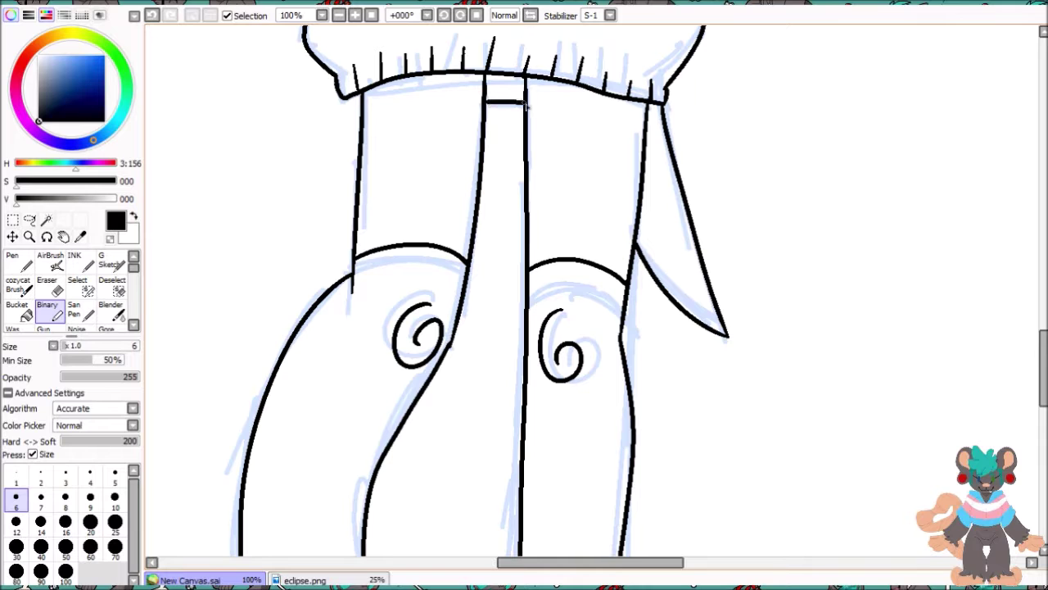
Step: Magic-wand select the empty background around the character
{"action": "scroll", "coordinate": [524, 328], "scroll_direction": "down", "scroll_amount": 2}
{"action": "scroll", "coordinate": [458, 410], "scroll_direction": "up", "scroll_amount": 2}
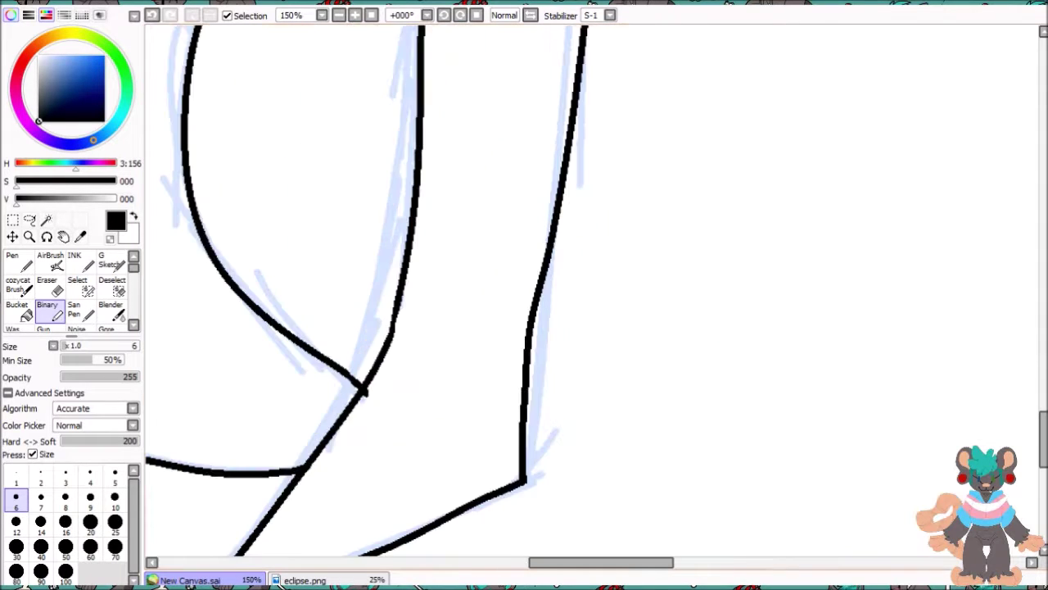
{"action": "scroll", "coordinate": [374, 391], "scroll_direction": "down", "scroll_amount": 5}
{"action": "scroll", "coordinate": [415, 204], "scroll_direction": "up", "scroll_amount": 1}
{"action": "key", "text": "w"}
{"action": "left_click", "coordinate": [415, 204]}
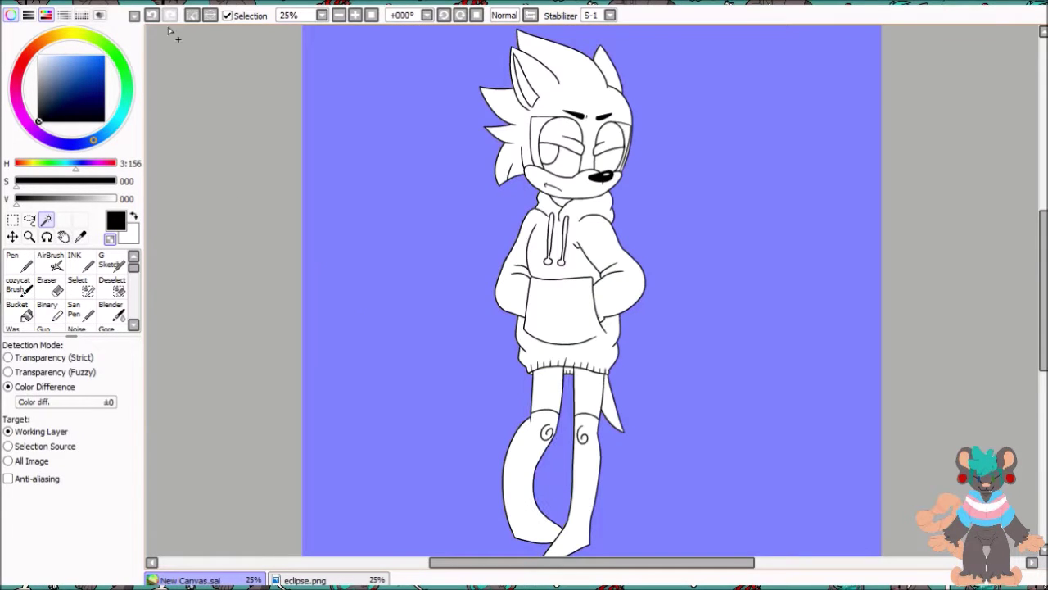
Step: Invert the selection (Ctrl+I) so the inked character is selected
{"action": "key", "text": "ctrl+i"}
{"action": "scroll", "coordinate": [628, 154], "scroll_direction": "up", "scroll_amount": 3}
{"action": "scroll", "coordinate": [628, 154], "scroll_direction": "up", "scroll_amount": 2}
{"action": "key", "text": "b"}
{"action": "scroll", "coordinate": [479, 324], "scroll_direction": "down", "scroll_amount": 4}
Step: Sample the grey fur from eclipse.png and bucket-fill the character grey
{"action": "left_click", "coordinate": [304, 580]}
{"action": "left_click", "coordinate": [17, 312]}
{"action": "left_click", "coordinate": [491, 222], "text": "alt"}
{"action": "left_click", "coordinate": [190, 580]}
{"action": "left_click", "coordinate": [491, 328]}
Step: Fill the drawstrings and tail white, detecting edges across the whole image
{"action": "key", "text": "x"}
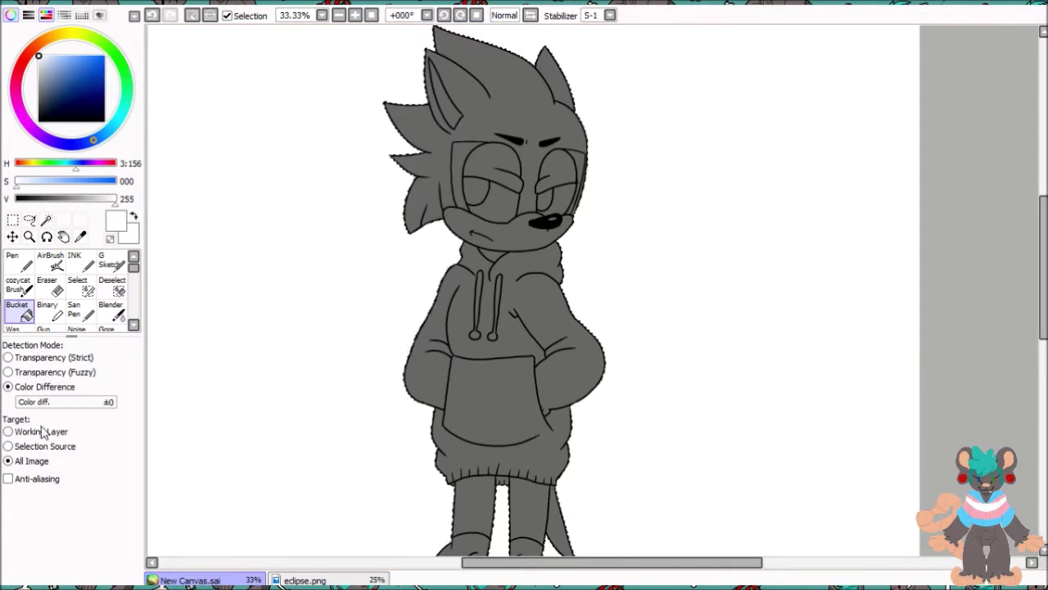
{"action": "left_click", "coordinate": [8, 460]}
{"action": "left_click", "coordinate": [492, 328]}
{"action": "scroll", "coordinate": [493, 338], "scroll_direction": "down", "scroll_amount": 3}
{"action": "left_click", "coordinate": [430, 434]}
{"action": "scroll", "coordinate": [523, 393], "scroll_direction": "up", "scroll_amount": 3}
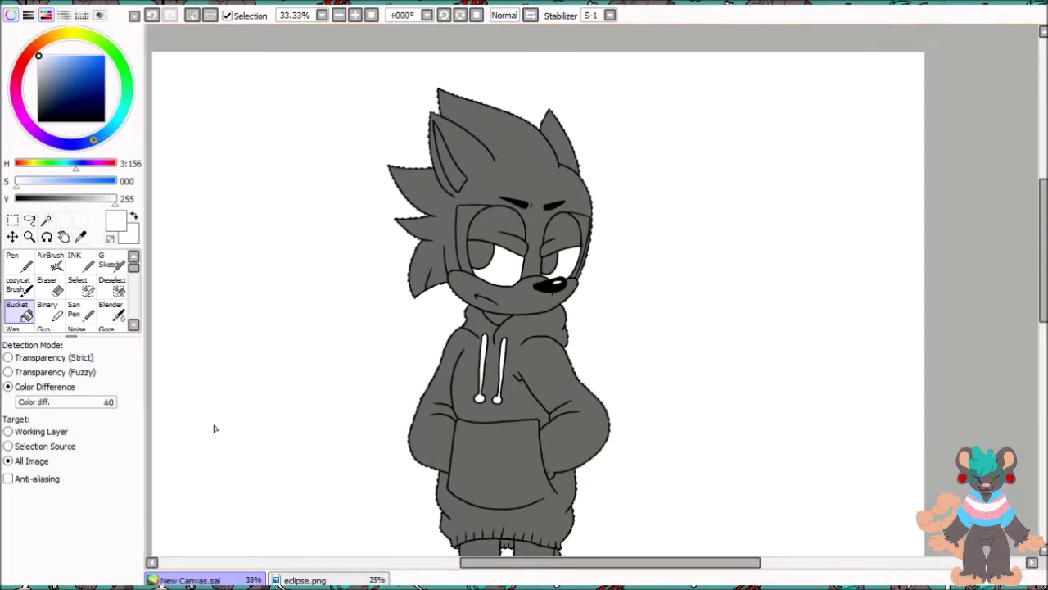
Step: Sample peach from the reference and fill the muzzle, face and inner ear
{"action": "left_click", "coordinate": [304, 579]}
{"action": "left_click", "coordinate": [426, 164], "text": "alt"}
{"action": "left_click", "coordinate": [190, 580]}
{"action": "left_click", "coordinate": [491, 238]}
{"action": "left_click", "coordinate": [447, 156]}
Step: Sample the red mask colour and fill both eye-mask areas red
{"action": "left_click", "coordinate": [305, 580]}
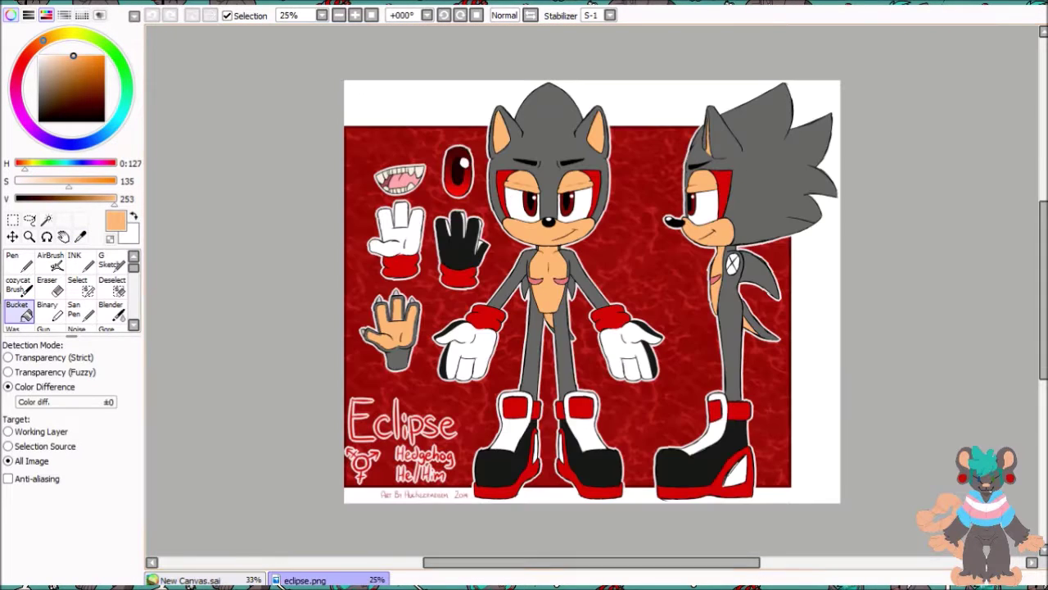
{"action": "left_click", "coordinate": [369, 328], "text": "alt"}
{"action": "left_click", "coordinate": [190, 580]}
{"action": "left_click", "coordinate": [463, 238]}
{"action": "left_click", "coordinate": [583, 238]}
Step: Select both irises on the working layer and fill them with the reference red
{"action": "scroll", "coordinate": [323, 146], "scroll_direction": "up", "scroll_amount": 3}
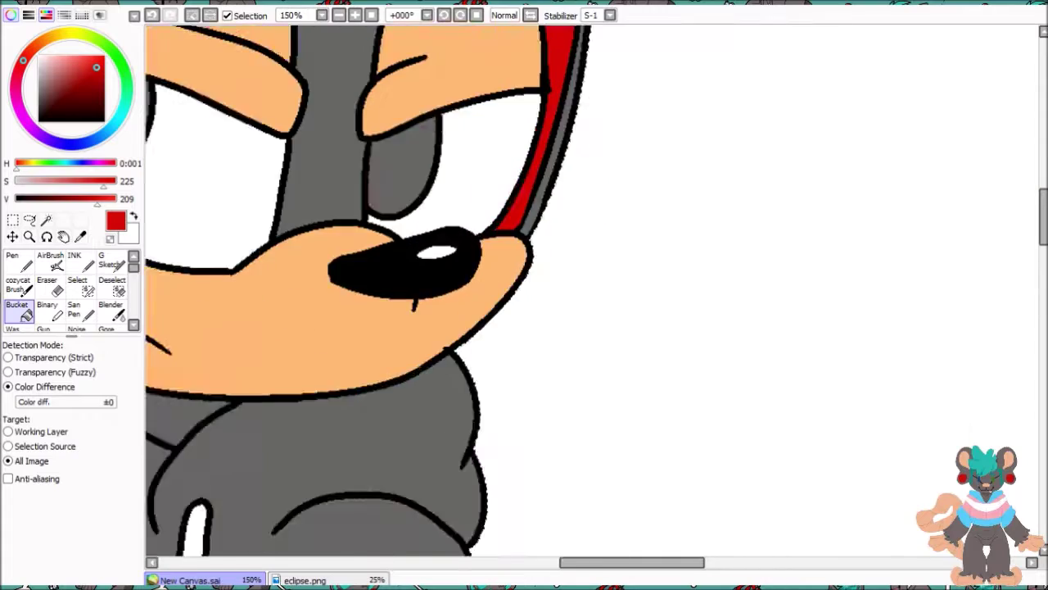
{"action": "scroll", "coordinate": [410, 245], "scroll_direction": "up", "scroll_amount": 1}
{"action": "left_click", "coordinate": [46, 219]}
{"action": "left_click", "coordinate": [52, 431]}
{"action": "left_click", "coordinate": [352, 278]}
{"action": "left_click", "coordinate": [663, 320]}
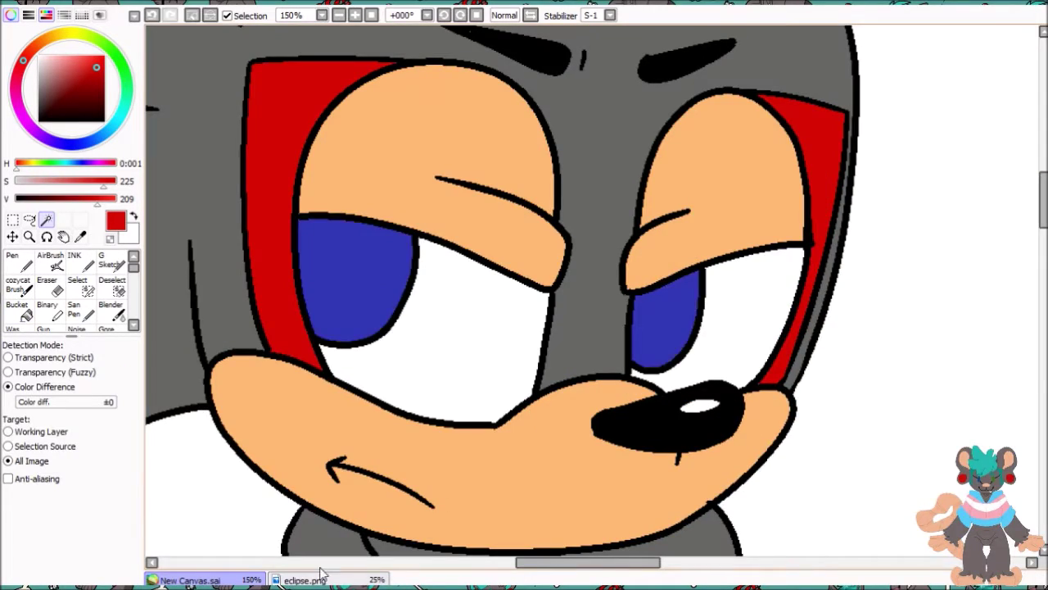
{"action": "left_click", "coordinate": [305, 579]}
{"action": "left_click", "coordinate": [190, 580]}
{"action": "left_click", "coordinate": [352, 278]}
{"action": "left_click", "coordinate": [663, 319]}
Step: Paint dark red bands across both irises and blend them into gradients
{"action": "left_click", "coordinate": [305, 580]}
{"action": "left_click", "coordinate": [557, 271], "text": "alt"}
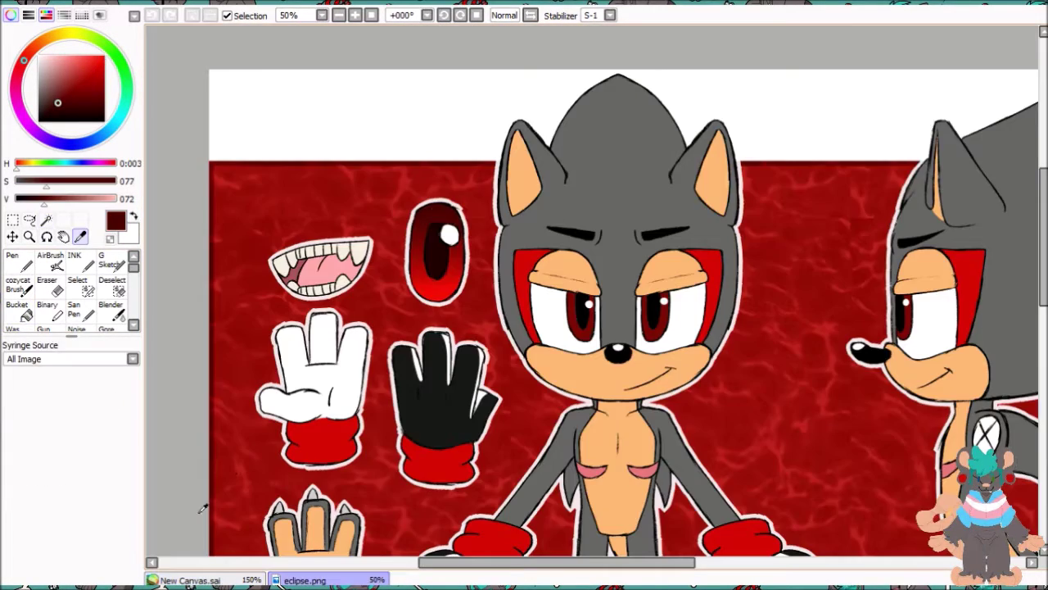
{"action": "left_click", "coordinate": [190, 580]}
{"action": "left_click", "coordinate": [47, 310]}
{"action": "left_click_drag", "start_coordinate": [301, 252], "coordinate": [409, 264]}
{"action": "left_click_drag", "start_coordinate": [635, 304], "coordinate": [696, 309]}
{"action": "left_click", "coordinate": [111, 309]}
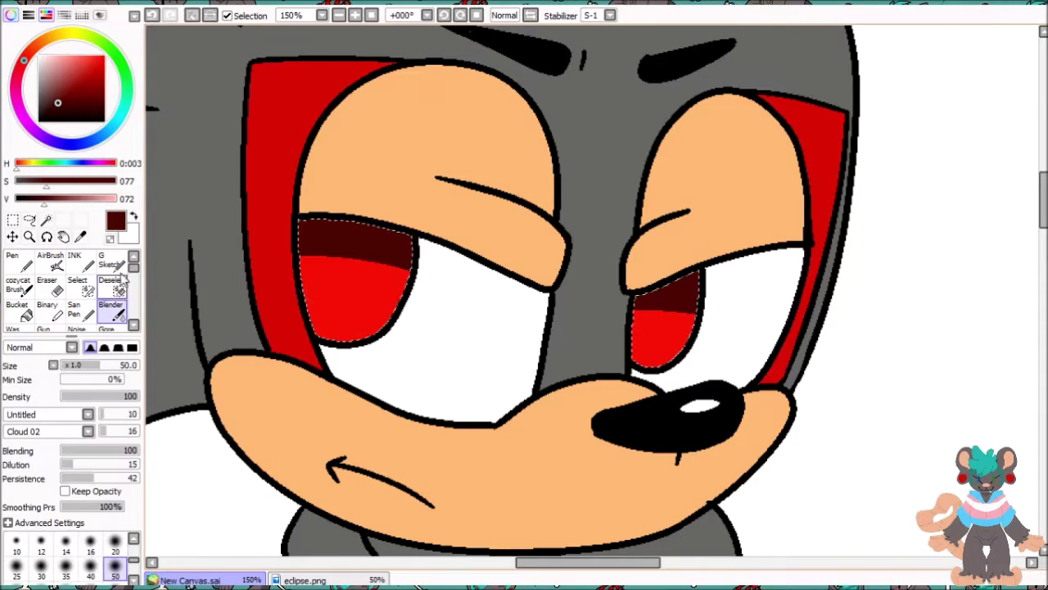
{"action": "left_click_drag", "start_coordinate": [311, 237], "coordinate": [384, 303]}
{"action": "left_click_drag", "start_coordinate": [385, 246], "coordinate": [319, 287]}
{"action": "left_click_drag", "start_coordinate": [663, 283], "coordinate": [618, 320]}
Step: Paint dark pupils in both irises with the sampled pupil colour
{"action": "left_click", "coordinate": [305, 579]}
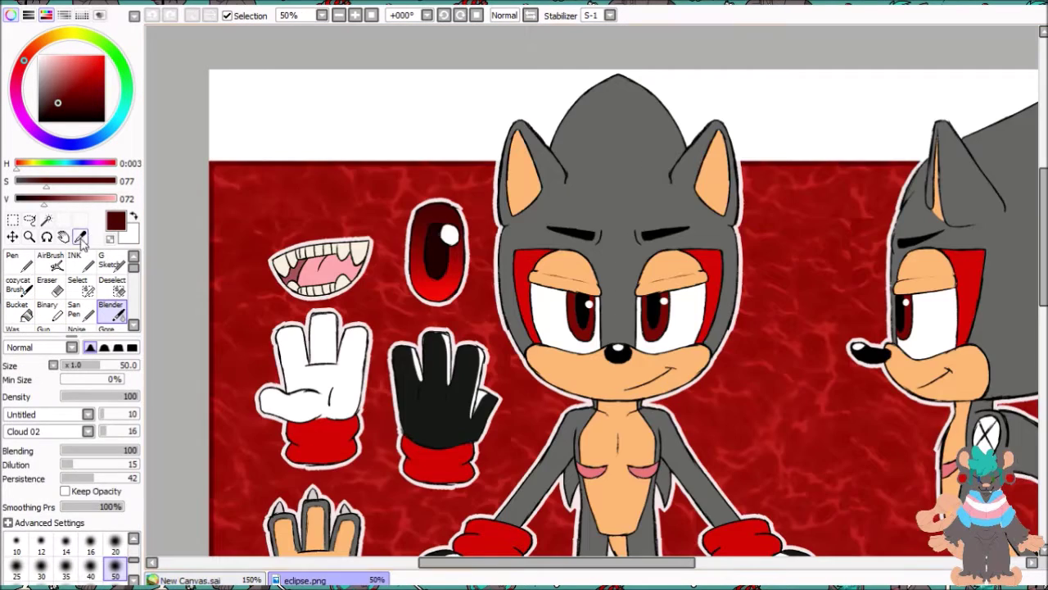
{"action": "left_click", "coordinate": [425, 246], "text": "alt"}
{"action": "left_click", "coordinate": [190, 580]}
{"action": "left_click", "coordinate": [47, 310]}
{"action": "mouse_move", "coordinate": [336, 238]}
{"action": "left_mouse_down"}
{"action": "mouse_move", "coordinate": [336, 291]}
{"action": "mouse_move", "coordinate": [345, 259]}
{"action": "mouse_move", "coordinate": [384, 234]}
{"action": "left_mouse_up"}
{"action": "left_click_drag", "start_coordinate": [647, 286], "coordinate": [655, 340]}
{"action": "scroll", "coordinate": [603, 238], "scroll_direction": "down", "scroll_amount": 2}
{"action": "scroll", "coordinate": [603, 237], "scroll_direction": "down", "scroll_amount": 2}
Step: Fill the upper hoodie, pocket and lower hoodie with light pink
{"action": "left_click_drag", "start_coordinate": [49, 106], "coordinate": [58, 56]}
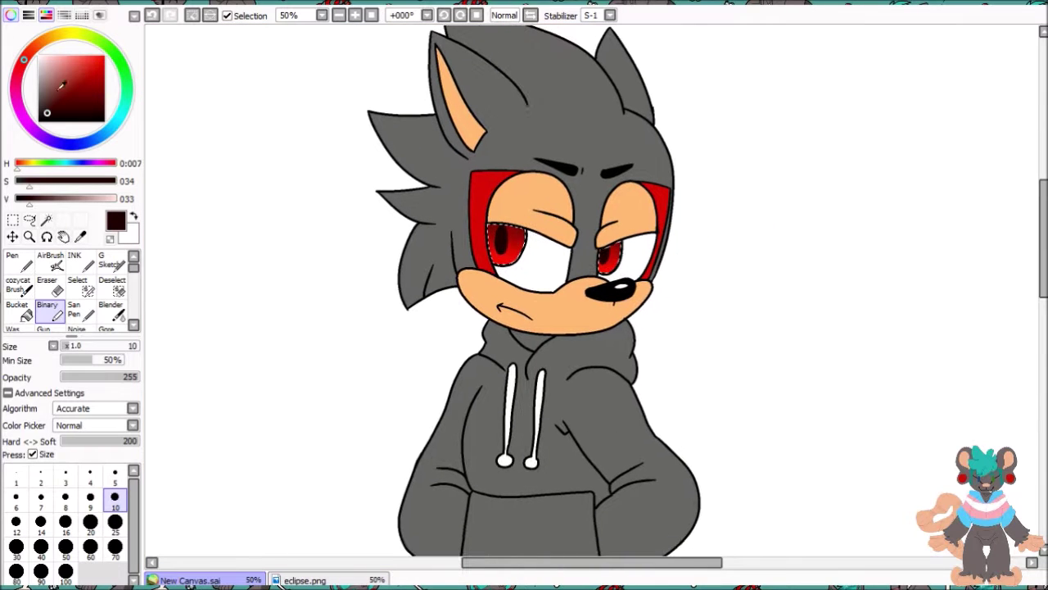
{"action": "left_click", "coordinate": [17, 310]}
{"action": "left_click_drag", "start_coordinate": [524, 328], "coordinate": [495, 234]}
{"action": "left_click", "coordinate": [462, 378]}
{"action": "scroll", "coordinate": [461, 377], "scroll_direction": "down", "scroll_amount": 3}
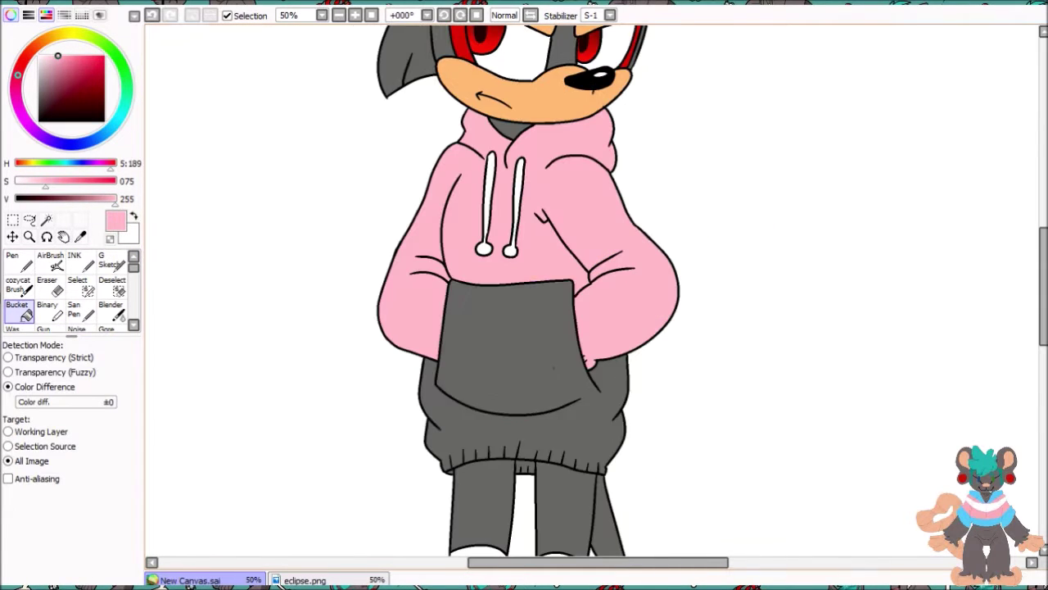
{"action": "left_click", "coordinate": [452, 463]}
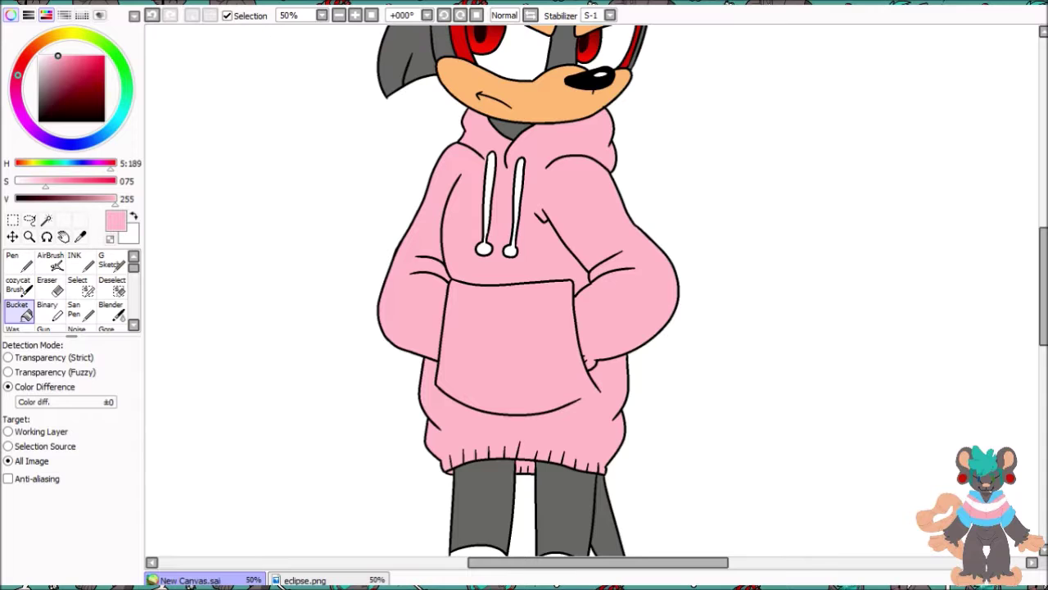
{"action": "scroll", "coordinate": [524, 295], "scroll_direction": "up", "scroll_amount": 3}
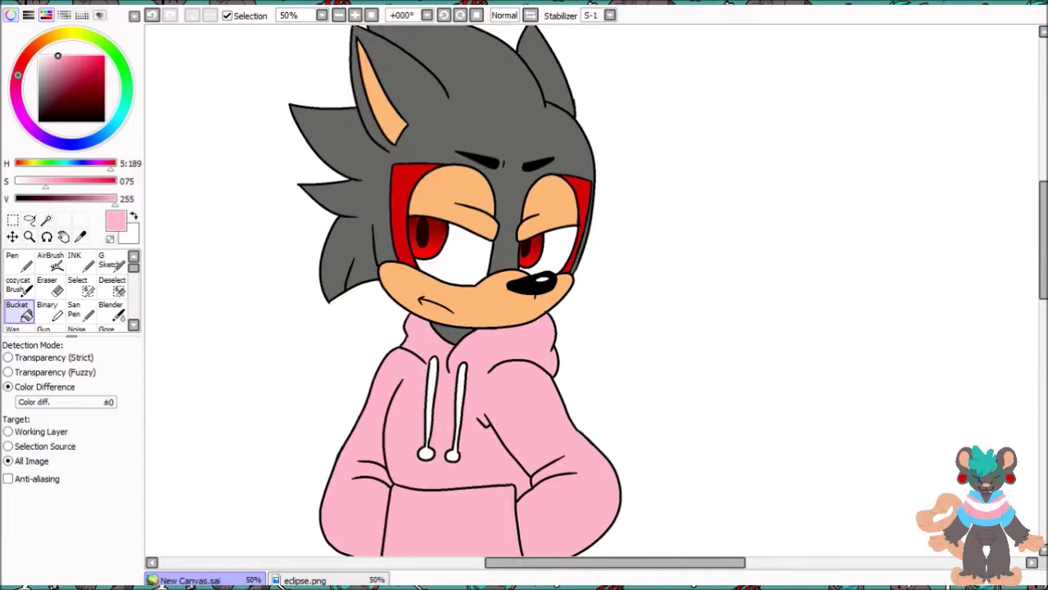
Step: Draw a black dividing line inside the grey tail flap at brush size 7
{"action": "left_click", "coordinate": [304, 580]}
{"action": "scroll", "coordinate": [524, 295], "scroll_direction": "down", "scroll_amount": 2}
{"action": "left_click", "coordinate": [190, 580]}
{"action": "scroll", "coordinate": [524, 294], "scroll_direction": "down", "scroll_amount": 5}
{"action": "scroll", "coordinate": [520, 172], "scroll_direction": "up", "scroll_amount": 2}
{"action": "left_click", "coordinate": [38, 120]}
{"action": "left_click", "coordinate": [46, 309]}
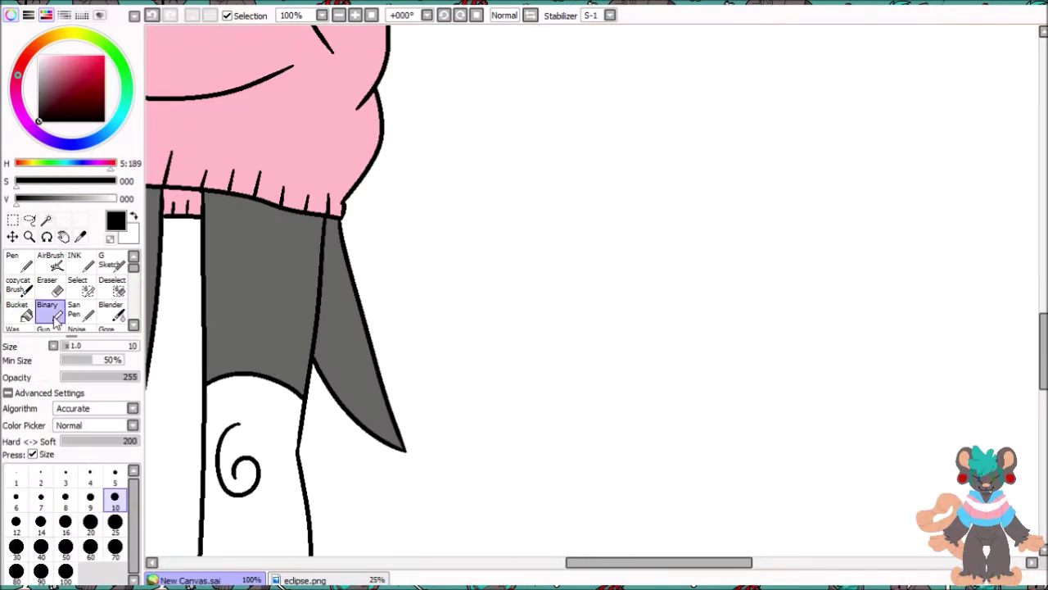
{"action": "key", "text": "bracketleft"}
{"action": "key", "text": "bracketleft"}
{"action": "key", "text": "bracketleft"}
{"action": "left_click_drag", "start_coordinate": [358, 403], "coordinate": [323, 292]}
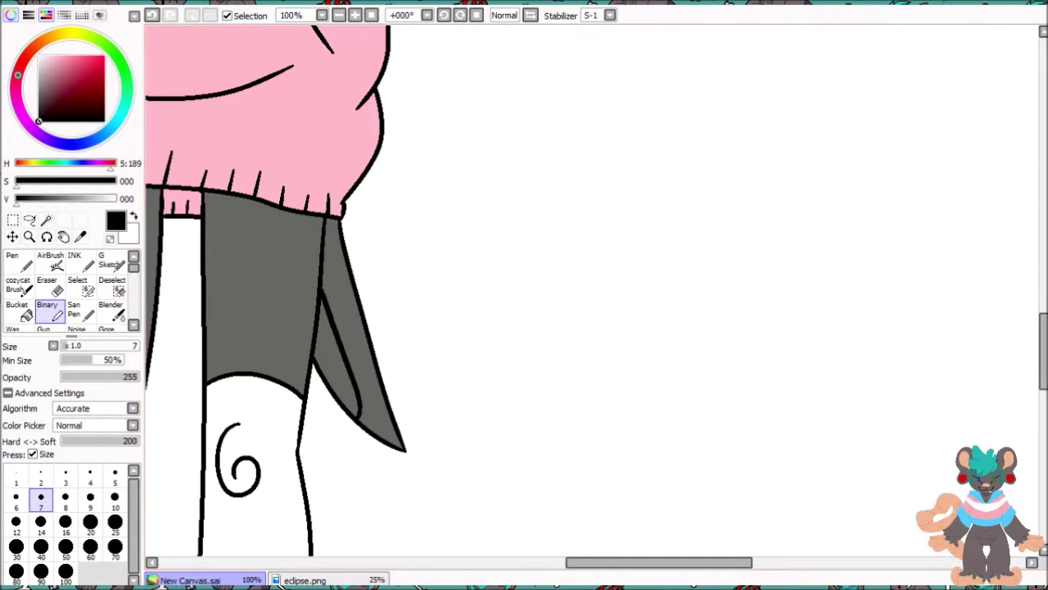
Step: Fill part of the tail flap orange, then hide the flat colour layer
{"action": "scroll", "coordinate": [524, 295], "scroll_direction": "up", "scroll_amount": 5}
{"action": "left_click", "coordinate": [17, 310]}
{"action": "left_click", "coordinate": [221, 352], "text": "alt"}
{"action": "scroll", "coordinate": [524, 295], "scroll_direction": "down", "scroll_amount": 5}
{"action": "left_click", "coordinate": [516, 376]}
{"action": "scroll", "coordinate": [524, 295], "scroll_direction": "down", "scroll_amount": 2}
{"action": "scroll", "coordinate": [524, 295], "scroll_direction": "up", "scroll_amount": 5}
{"action": "left_click", "coordinate": [94, 141]}
{"action": "left_click", "coordinate": [50, 319]}
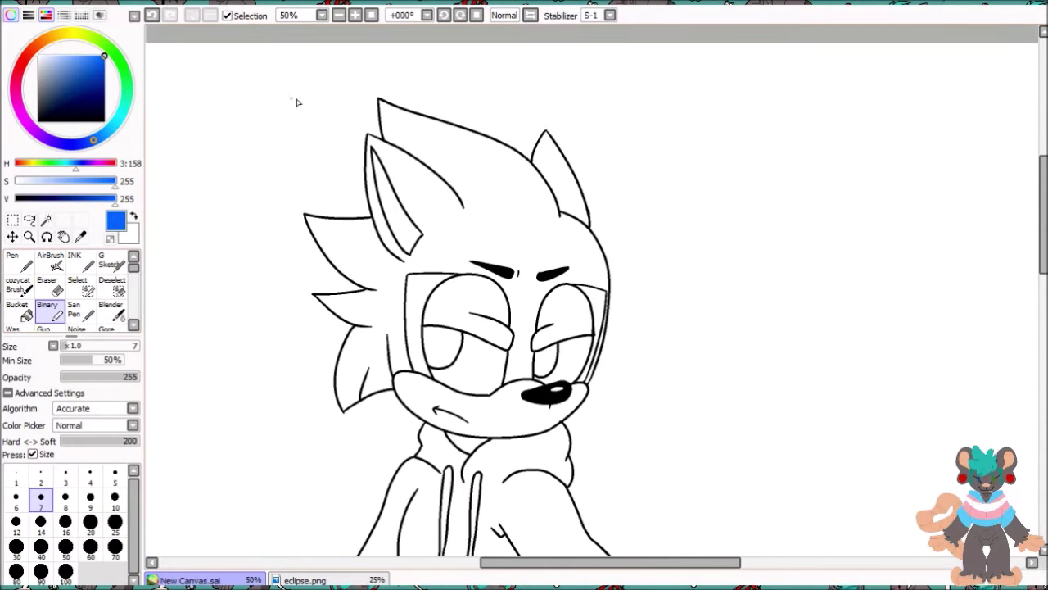
Step: Draw blue marking lines down the left side of the head, across the eyes and near the sleeve
{"action": "left_click_drag", "start_coordinate": [393, 102], "coordinate": [509, 208]}
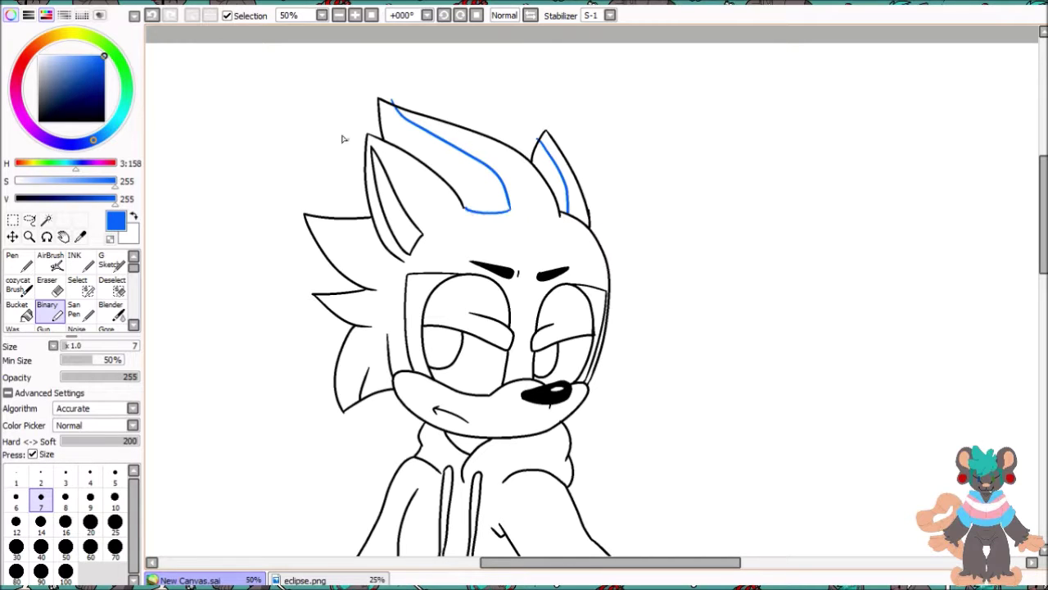
{"action": "key", "text": "ctrl+z"}
{"action": "mouse_move", "coordinate": [432, 227]}
{"action": "left_mouse_down"}
{"action": "mouse_move", "coordinate": [412, 275]}
{"action": "mouse_move", "coordinate": [403, 396]}
{"action": "left_mouse_up"}
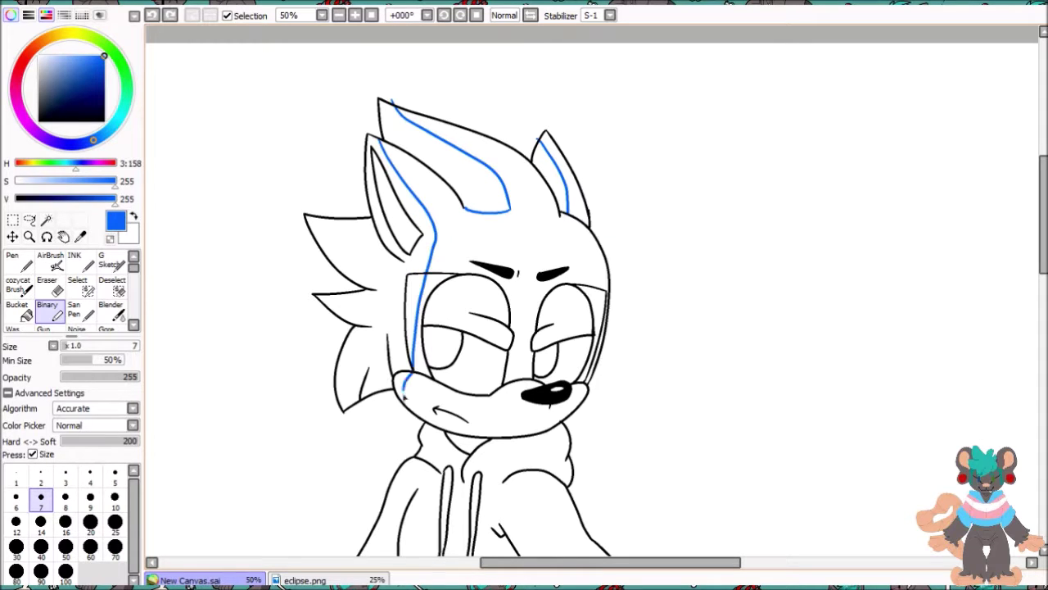
{"action": "key", "text": "ctrl+z"}
{"action": "left_click_drag", "start_coordinate": [424, 337], "coordinate": [505, 361]}
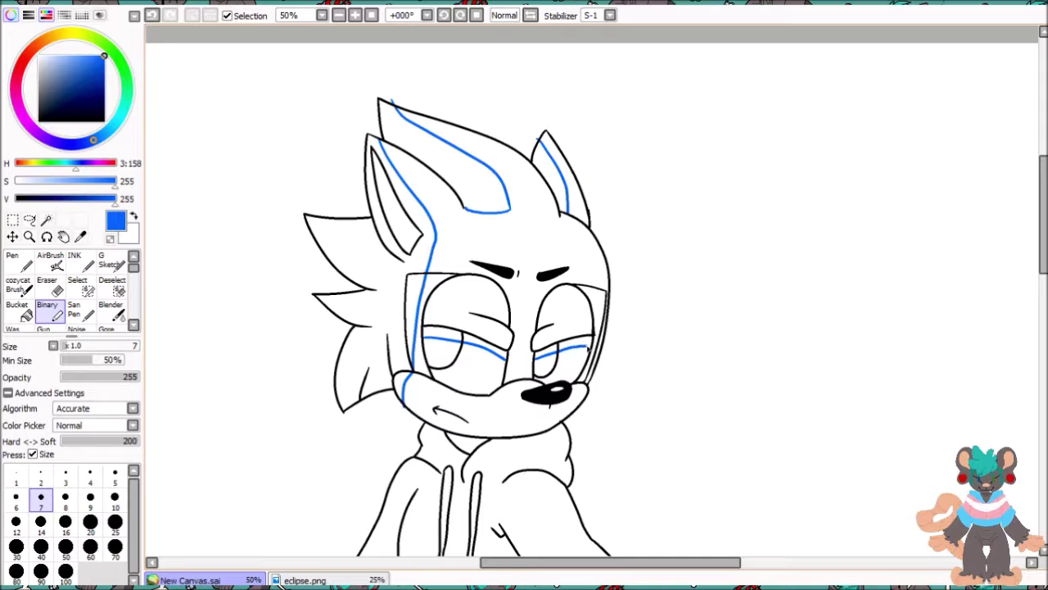
{"action": "scroll", "coordinate": [546, 407], "scroll_direction": "down", "scroll_amount": 5}
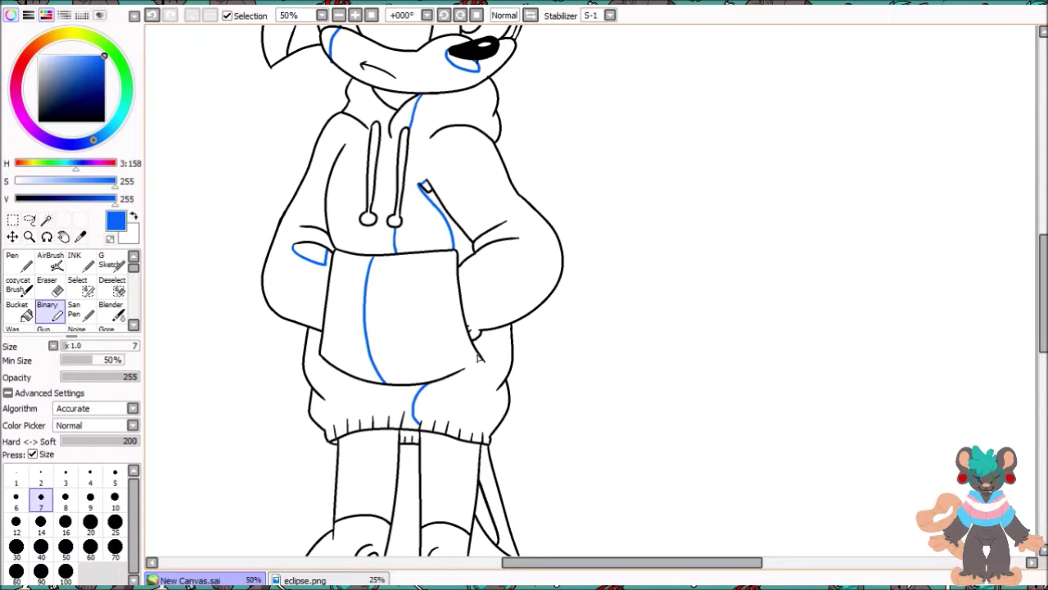
{"action": "left_click_drag", "start_coordinate": [498, 243], "coordinate": [479, 323]}
Step: Draw long blue guide lines down the left and right legs
{"action": "scroll", "coordinate": [479, 324], "scroll_direction": "down", "scroll_amount": 2}
{"action": "scroll", "coordinate": [479, 324], "scroll_direction": "down", "scroll_amount": 2}
{"action": "left_click_drag", "start_coordinate": [401, 172], "coordinate": [332, 499]}
{"action": "left_click_drag", "start_coordinate": [475, 182], "coordinate": [394, 548]}
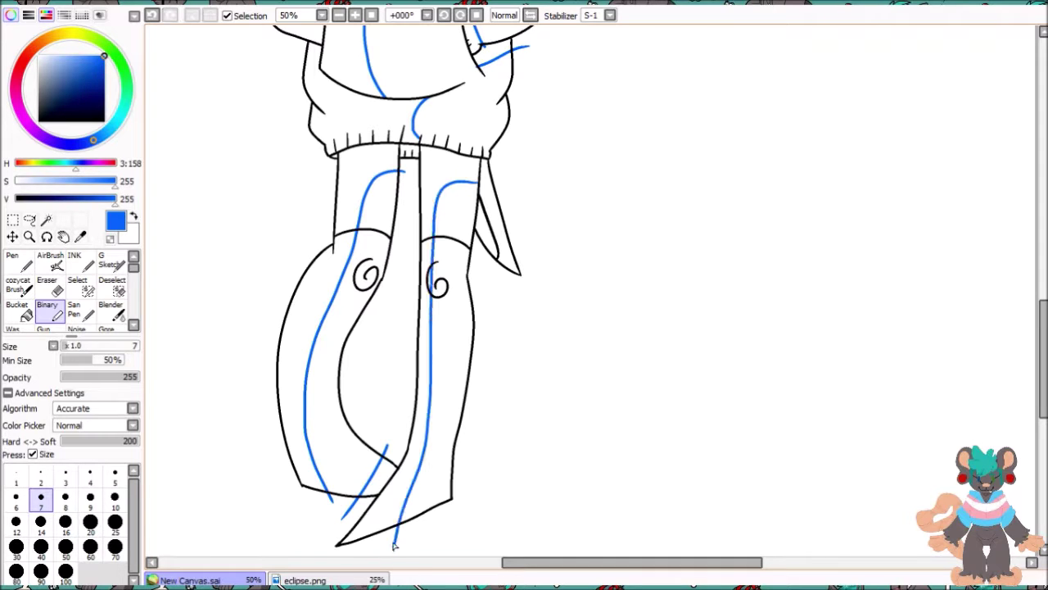
Step: Bucket-fill the left and right leg strips blue
{"action": "key", "text": "g"}
{"action": "left_click", "coordinate": [410, 213]}
{"action": "left_click", "coordinate": [328, 344]}
{"action": "scroll", "coordinate": [369, 328], "scroll_direction": "up", "scroll_amount": 4}
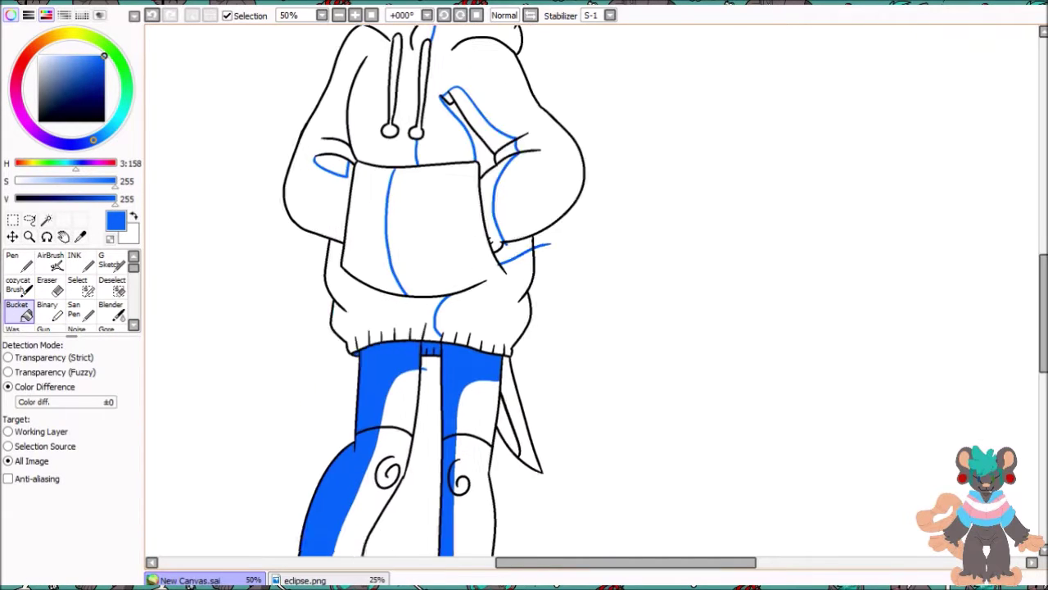
Step: Fill the left half of the hoodie and the sleeve patches blue
{"action": "left_click", "coordinate": [369, 213]}
{"action": "left_click", "coordinate": [440, 139]}
{"action": "left_click", "coordinate": [496, 270]}
{"action": "scroll", "coordinate": [368, 360], "scroll_direction": "up", "scroll_amount": 5}
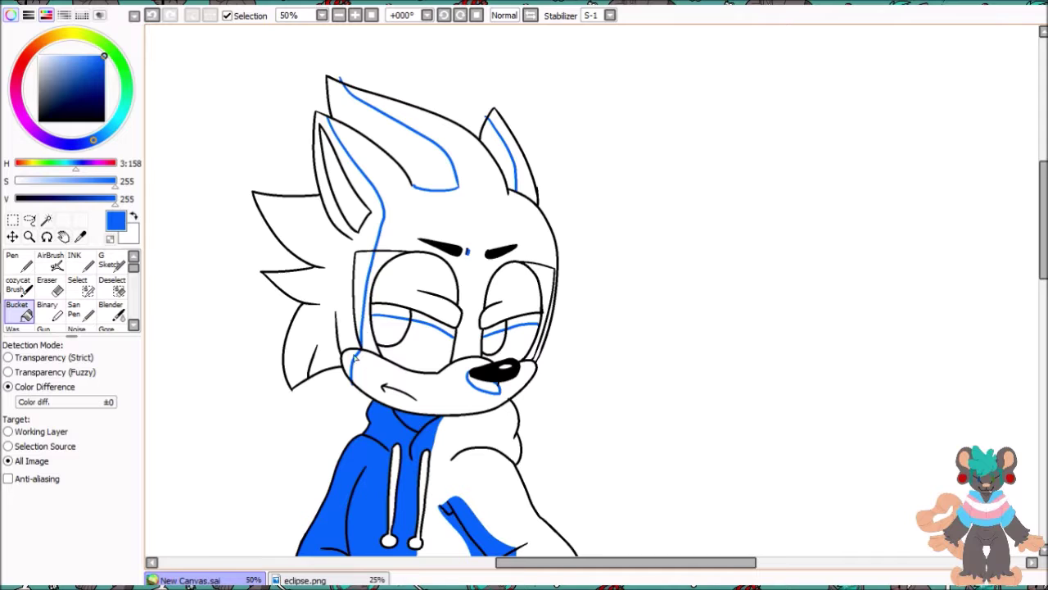
Step: Fill the head spikes, head stripe, ear stripe, both eye bands and nose bottom blue
{"action": "left_click", "coordinate": [344, 270]}
{"action": "left_click", "coordinate": [398, 140]}
{"action": "left_click", "coordinate": [499, 164]}
{"action": "left_click", "coordinate": [508, 324]}
{"action": "left_click", "coordinate": [483, 385]}
{"action": "left_click", "coordinate": [402, 328]}
Step: Zoom in and out to inspect the face, whole character and hoodie
{"action": "key", "text": "b"}
{"action": "key", "text": "ctrl+plus"}
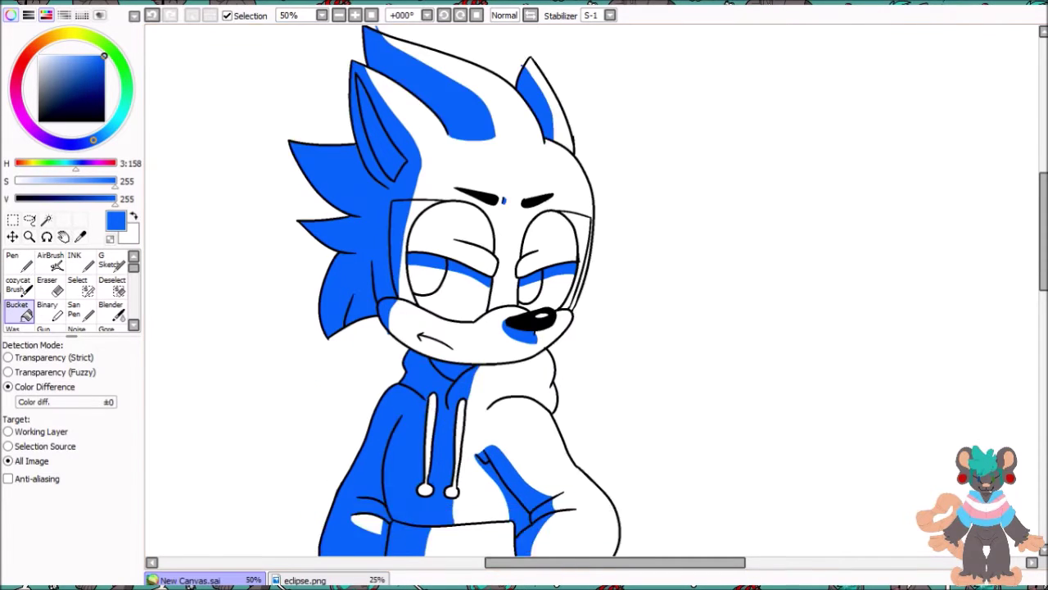
{"action": "scroll", "coordinate": [351, 264], "scroll_direction": "down", "scroll_amount": 3}
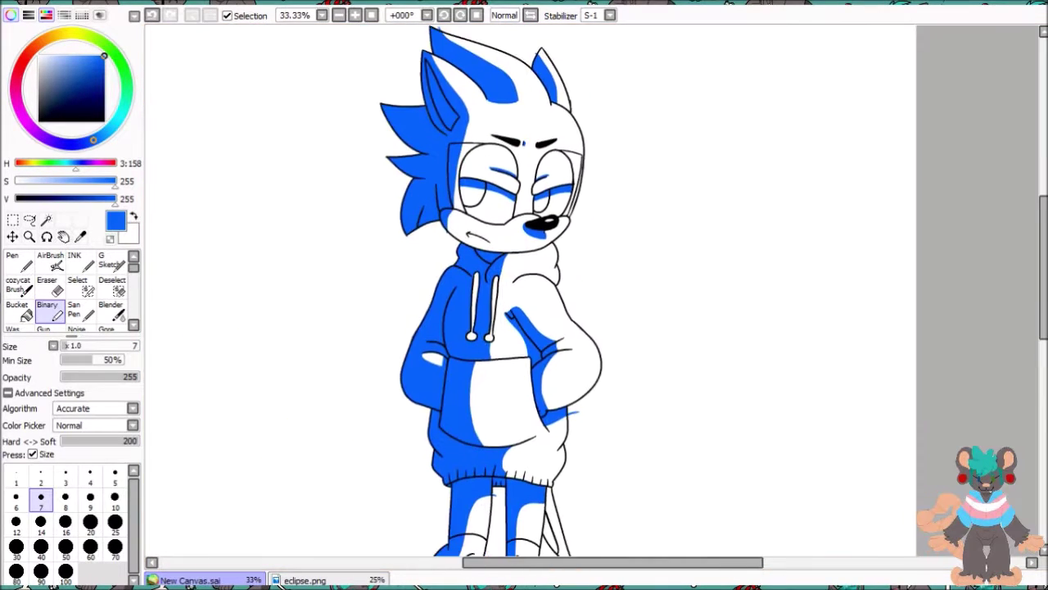
{"action": "scroll", "coordinate": [350, 264], "scroll_direction": "up", "scroll_amount": 3}
{"action": "left_click", "coordinate": [17, 311]}
{"action": "key", "text": "ctrl+minus"}
{"action": "key", "text": "ctrl+plus"}
Step: With the hard-edged pen, stroke shading over the top head spike
{"action": "left_click", "coordinate": [46, 311]}
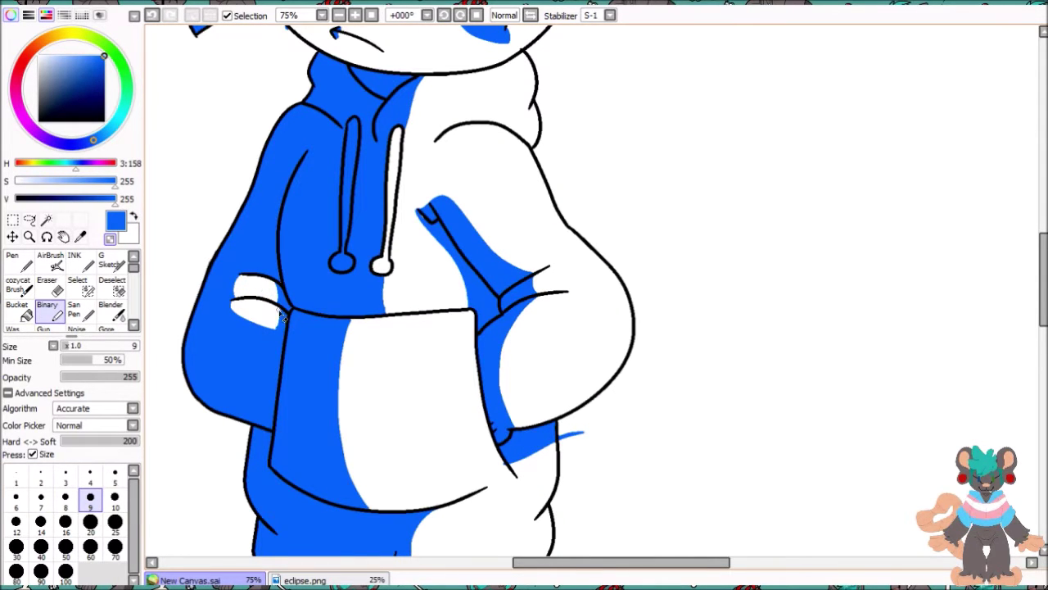
{"action": "scroll", "coordinate": [282, 318], "scroll_direction": "down", "scroll_amount": 3}
{"action": "scroll", "coordinate": [283, 318], "scroll_direction": "up", "scroll_amount": 4}
{"action": "scroll", "coordinate": [292, 187], "scroll_direction": "down", "scroll_amount": 2}
{"action": "scroll", "coordinate": [425, 295], "scroll_direction": "up", "scroll_amount": 5}
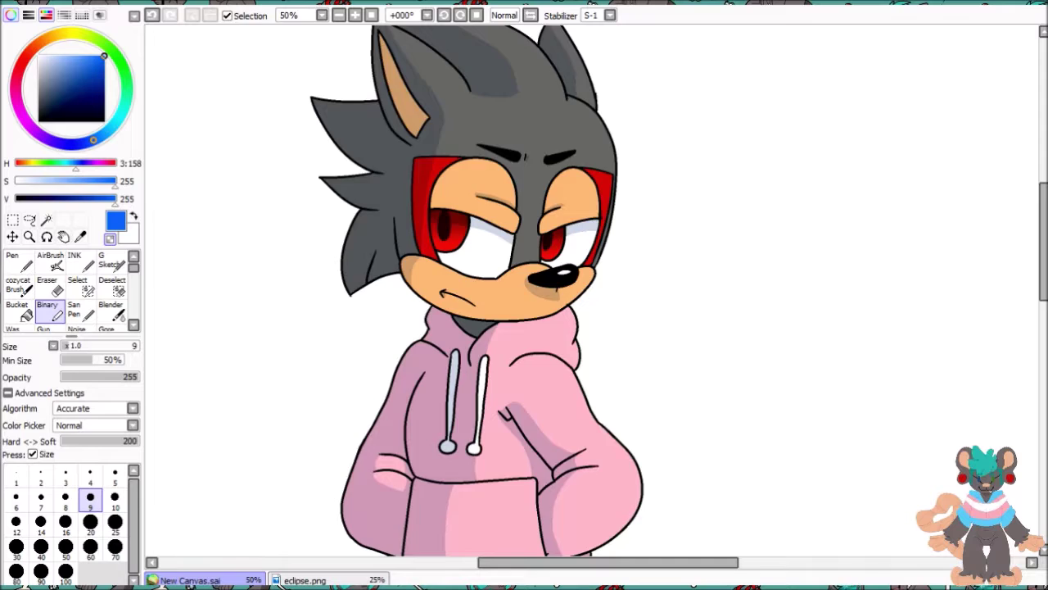
{"action": "mouse_move", "coordinate": [426, 158]}
{"action": "left_mouse_down"}
{"action": "mouse_move", "coordinate": [541, 248]}
{"action": "mouse_move", "coordinate": [509, 251]}
{"action": "left_mouse_up"}
Step: Re-blend the top head spike shading and soften the left cheek with Blender sizes 20–30
{"action": "key", "text": "ctrl+z"}
{"action": "left_click_drag", "start_coordinate": [426, 176], "coordinate": [504, 240]}
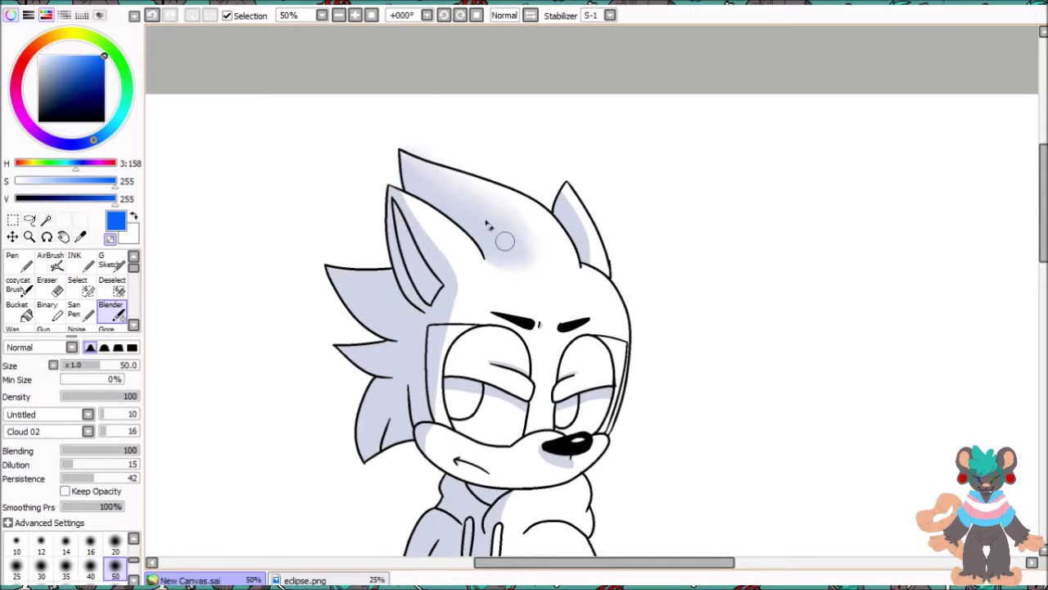
{"action": "left_click", "coordinate": [115, 543]}
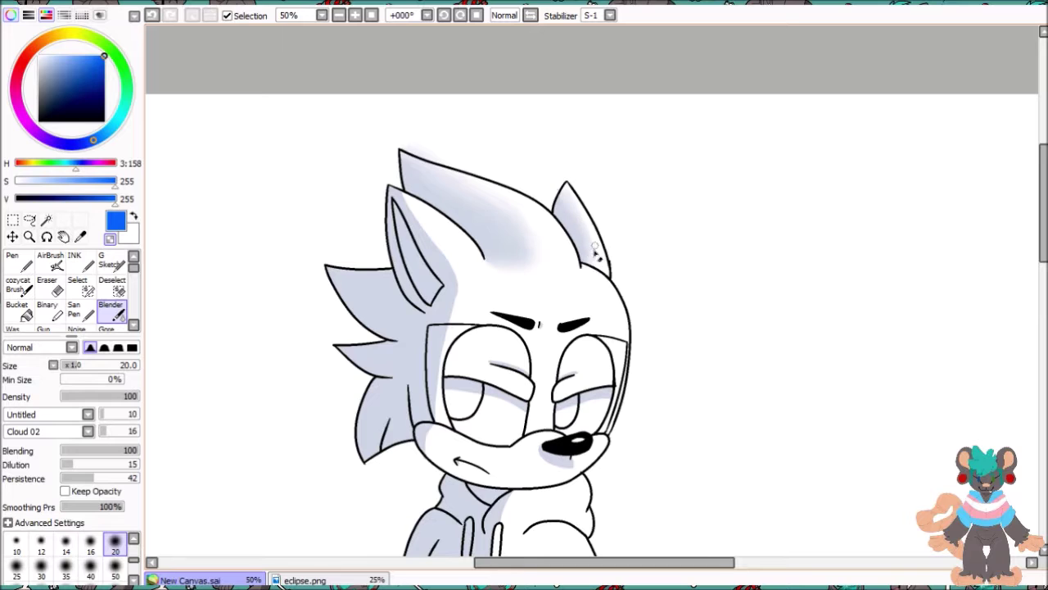
{"action": "left_click", "coordinate": [41, 565]}
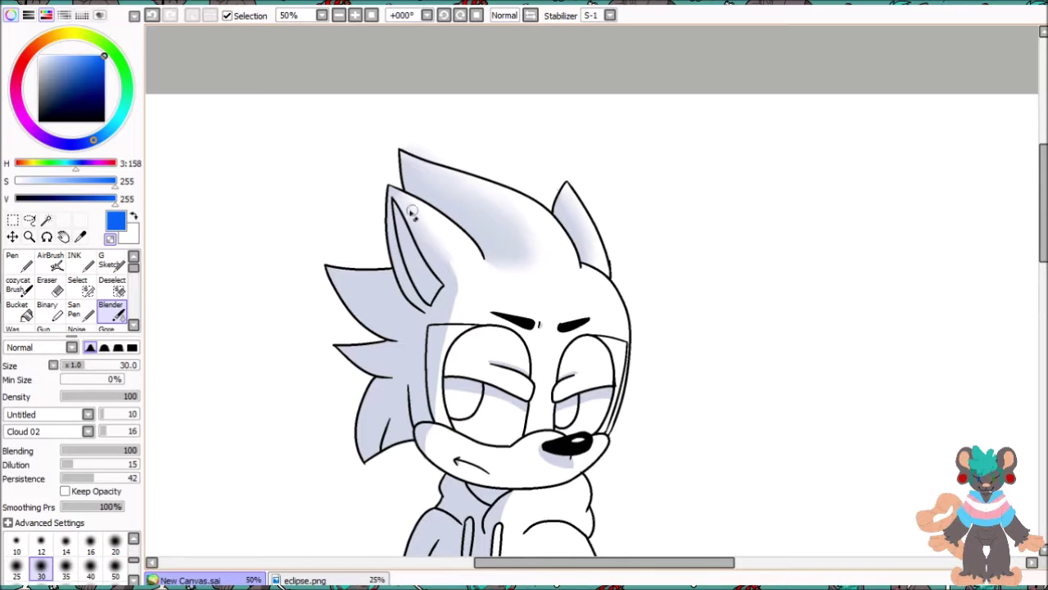
{"action": "left_click_drag", "start_coordinate": [435, 342], "coordinate": [431, 393]}
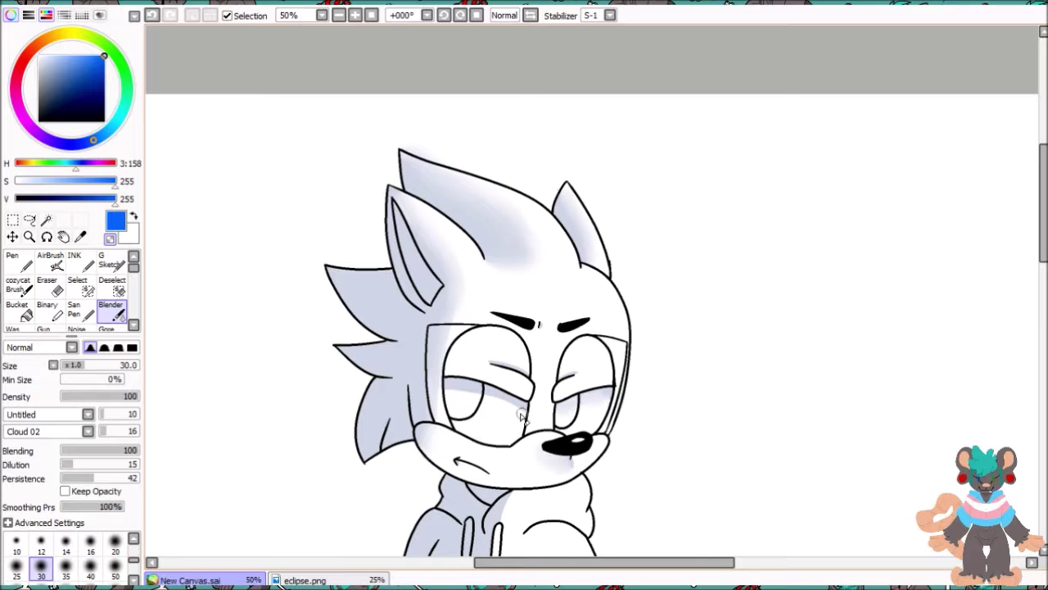
Step: Blend the hoodie and leg shading, switching the Blender between sizes 20 and 40
{"action": "scroll", "coordinate": [440, 254], "scroll_direction": "down", "scroll_amount": 2}
{"action": "scroll", "coordinate": [415, 304], "scroll_direction": "down", "scroll_amount": 6}
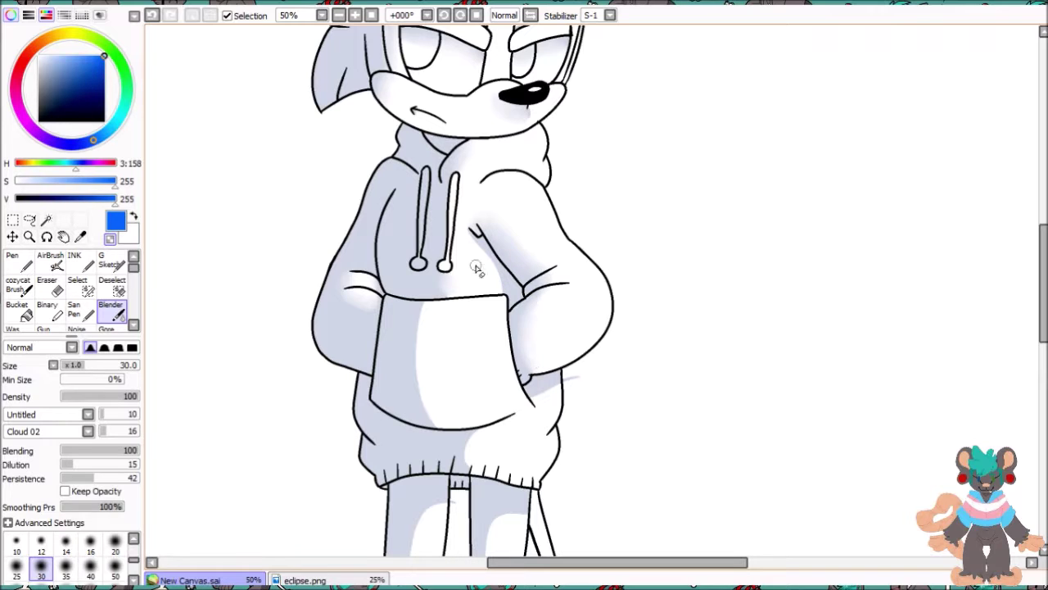
{"action": "key", "text": "bracketright"}
{"action": "key", "text": "bracketright"}
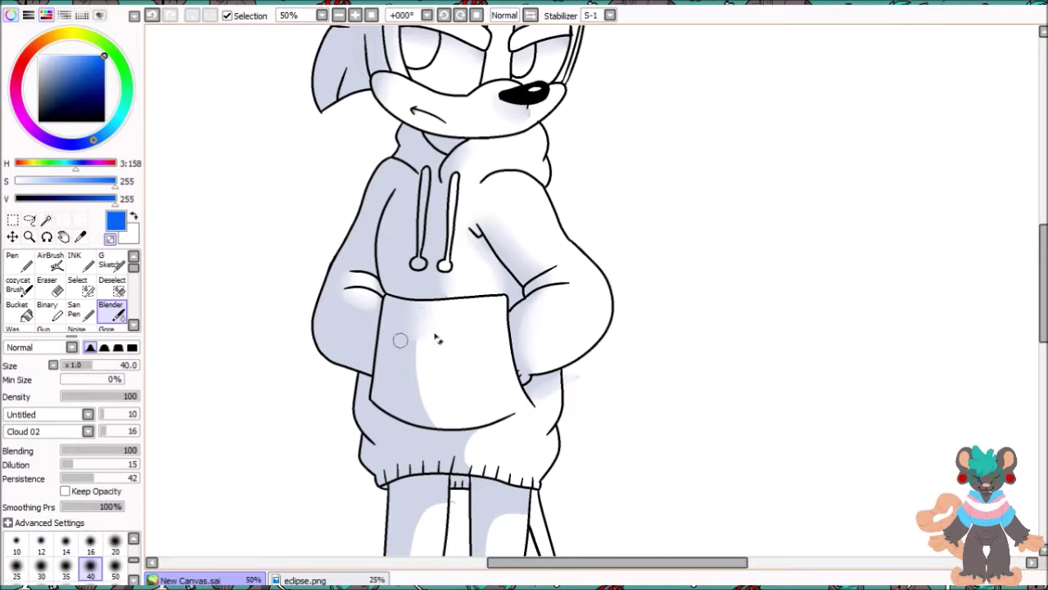
{"action": "left_click", "coordinate": [114, 548]}
{"action": "scroll", "coordinate": [472, 206], "scroll_direction": "down", "scroll_amount": 3}
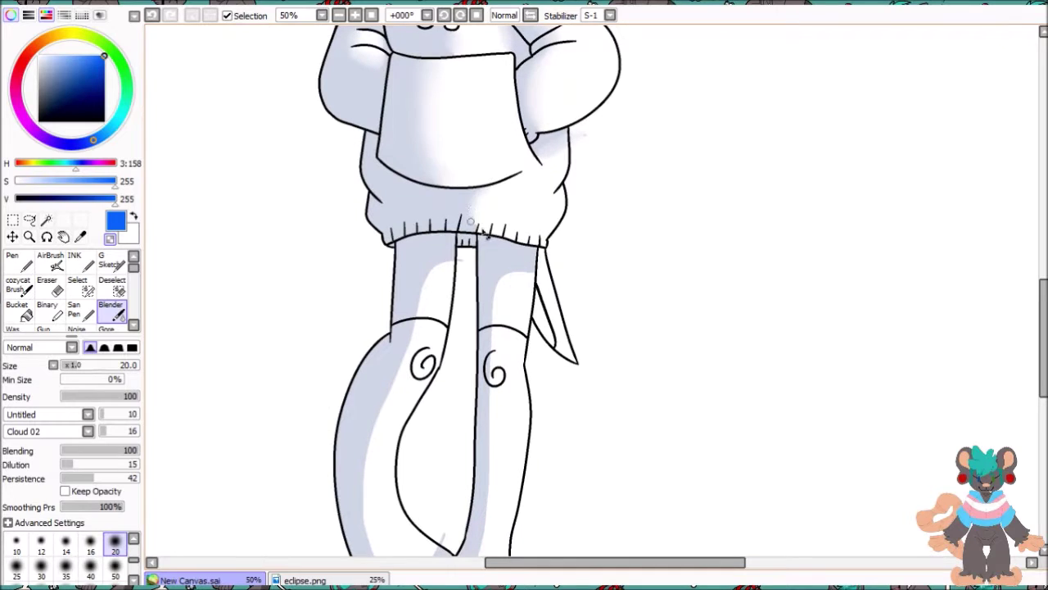
{"action": "scroll", "coordinate": [473, 204], "scroll_direction": "down", "scroll_amount": 3}
{"action": "key", "text": "bracketright"}
{"action": "key", "text": "bracketright"}
{"action": "key", "text": "bracketright"}
{"action": "scroll", "coordinate": [420, 234], "scroll_direction": "left", "scroll_amount": 1}
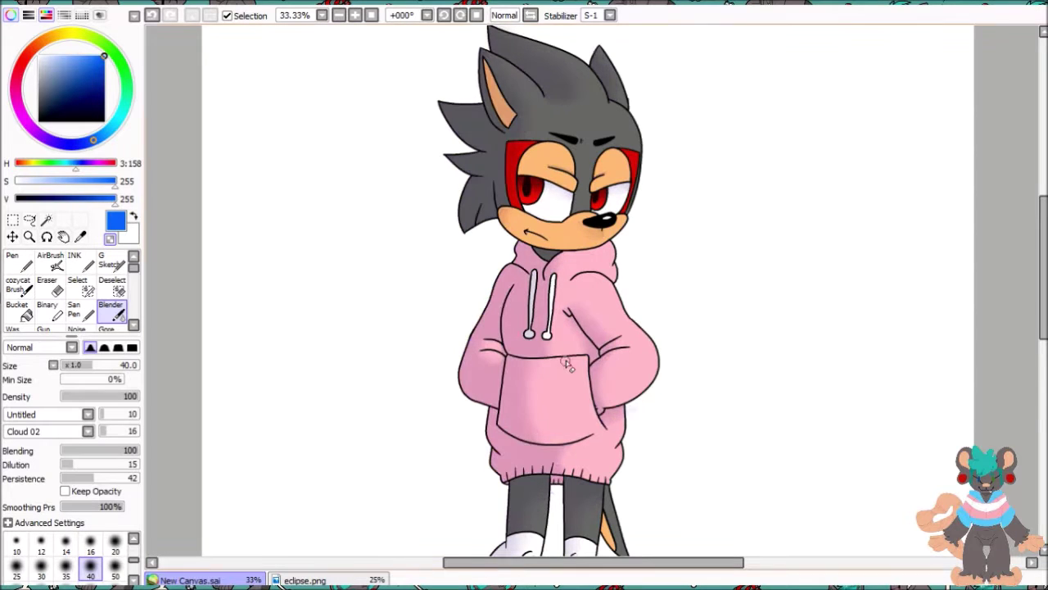
{"action": "scroll", "coordinate": [511, 459], "scroll_direction": "up", "scroll_amount": 1}
{"action": "left_click", "coordinate": [47, 310]}
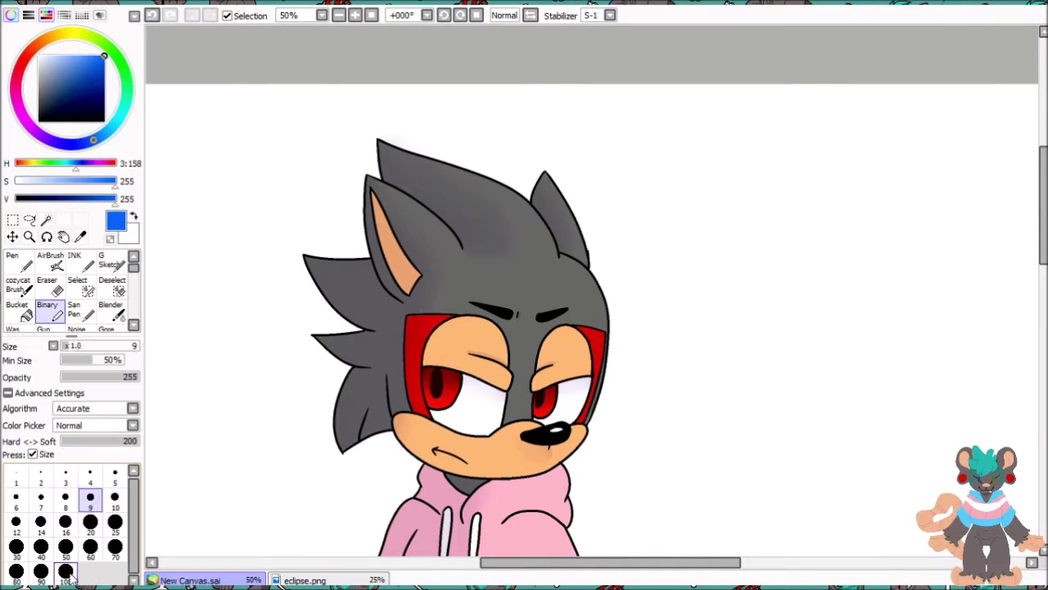
Step: Paint a wide blue rim along the head's right edge and down the leg
{"action": "left_click_drag", "start_coordinate": [500, 155], "coordinate": [558, 234]}
{"action": "scroll", "coordinate": [558, 234], "scroll_direction": "down", "scroll_amount": 1}
{"action": "scroll", "coordinate": [560, 245], "scroll_direction": "down", "scroll_amount": 2}
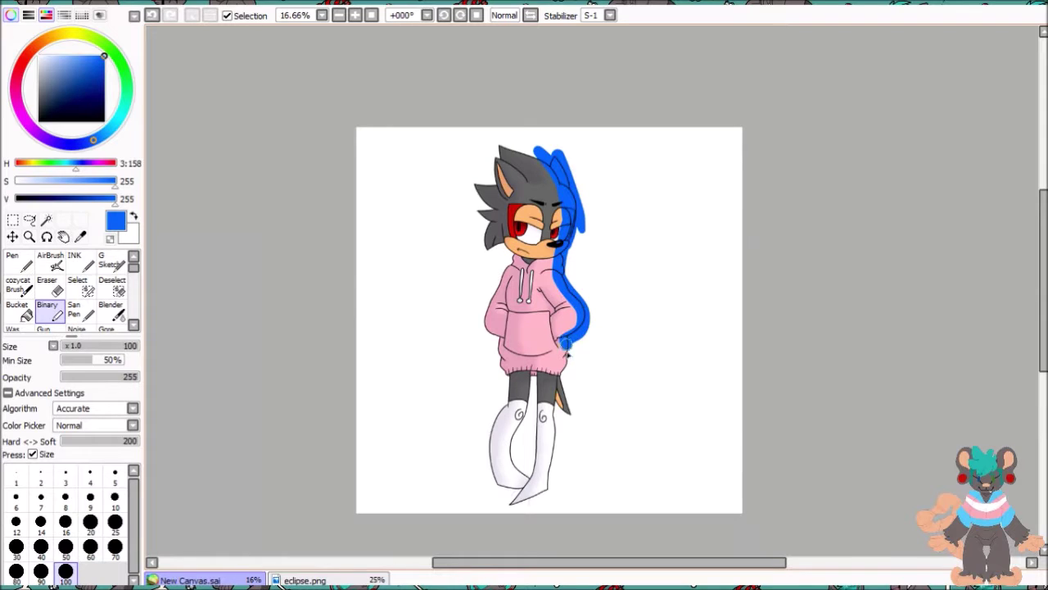
{"action": "left_click_drag", "start_coordinate": [572, 416], "coordinate": [537, 506]}
{"action": "scroll", "coordinate": [537, 506], "scroll_direction": "up", "scroll_amount": 1}
Step: Blend the blue rim into the grey hair, head and body with the Blender
{"action": "left_click", "coordinate": [111, 309]}
{"action": "left_click_drag", "start_coordinate": [422, 164], "coordinate": [479, 205]}
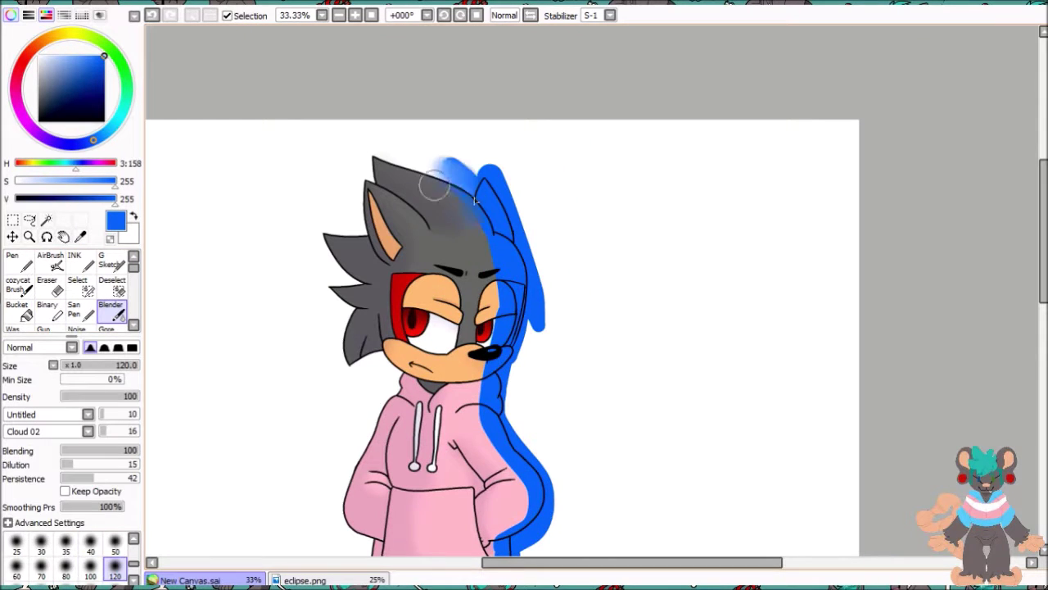
{"action": "left_click_drag", "start_coordinate": [479, 282], "coordinate": [506, 246]}
{"action": "left_click_drag", "start_coordinate": [483, 353], "coordinate": [508, 524]}
{"action": "scroll", "coordinate": [508, 524], "scroll_direction": "down", "scroll_amount": 2}
{"action": "left_click_drag", "start_coordinate": [491, 311], "coordinate": [475, 532]}
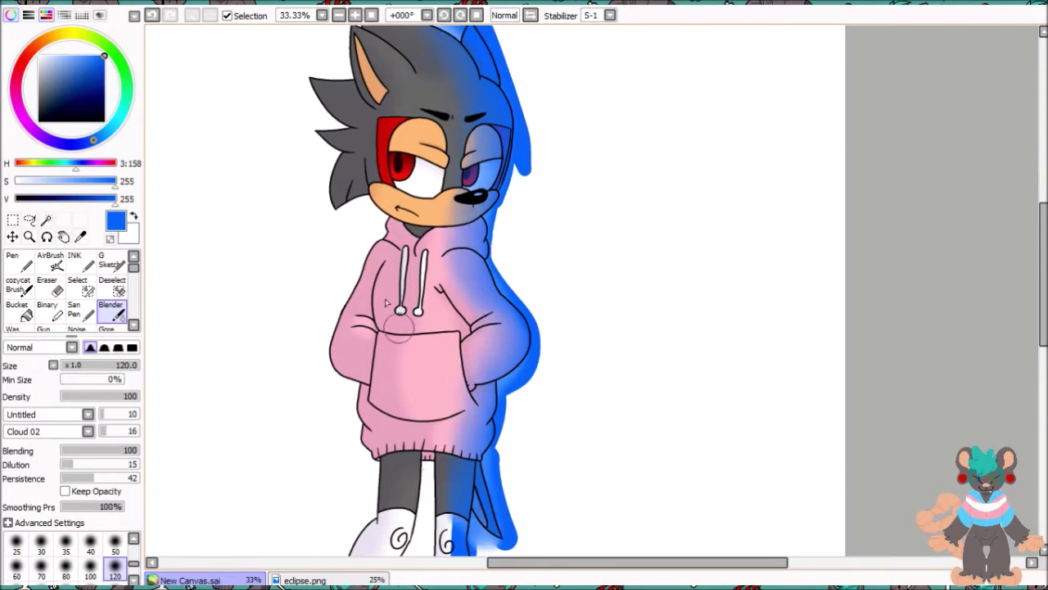
{"action": "scroll", "coordinate": [418, 398], "scroll_direction": "down", "scroll_amount": 3}
{"action": "left_click_drag", "start_coordinate": [417, 397], "coordinate": [410, 443]}
{"action": "scroll", "coordinate": [417, 397], "scroll_direction": "up", "scroll_amount": 3}
Step: Undo the blue glow, zoom out, and check the drawing mirrored
{"action": "key", "text": "ctrl+z"}
{"action": "key", "text": "ctrl+z"}
{"action": "key", "text": "ctrl+z"}
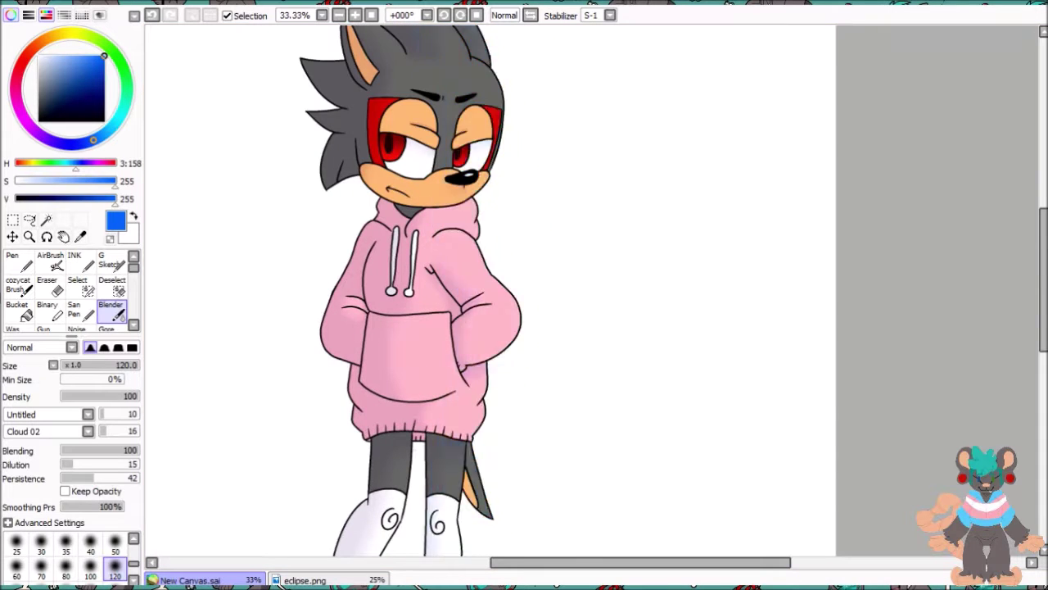
{"action": "key", "text": "ctrl+z"}
{"action": "key", "text": "ctrl+z"}
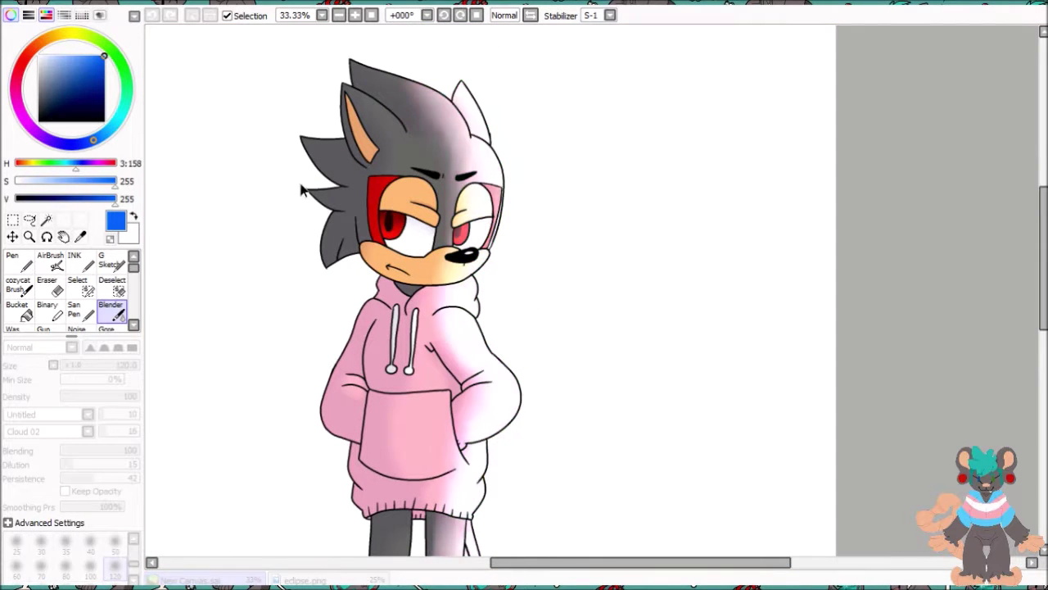
{"action": "key", "text": "ctrl+z"}
{"action": "key", "text": "minus"}
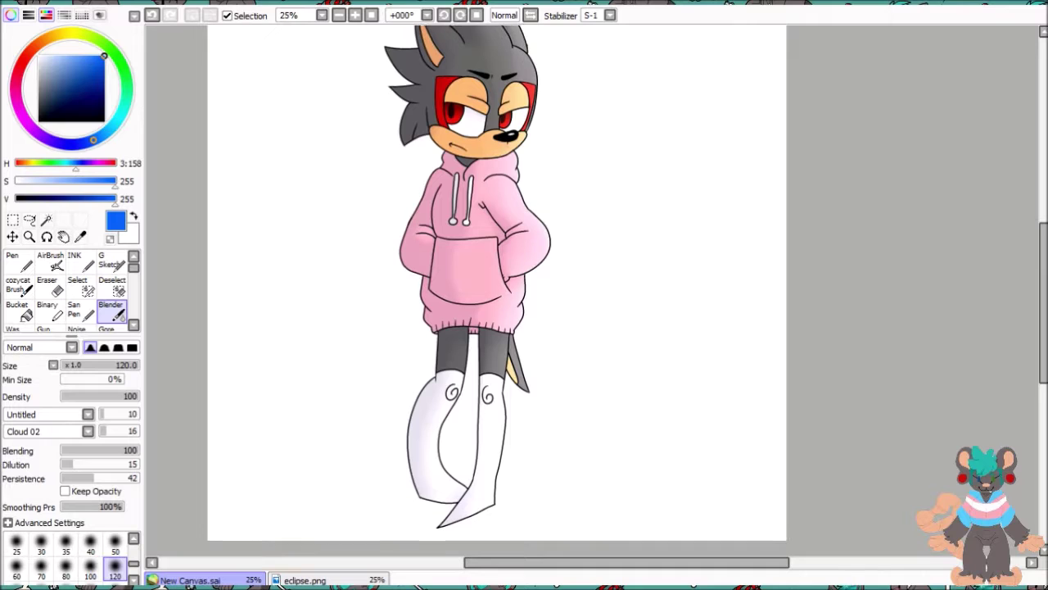
{"action": "key", "text": "bracketright"}
{"action": "key", "text": "bracketright"}
{"action": "key", "text": "bracketright"}
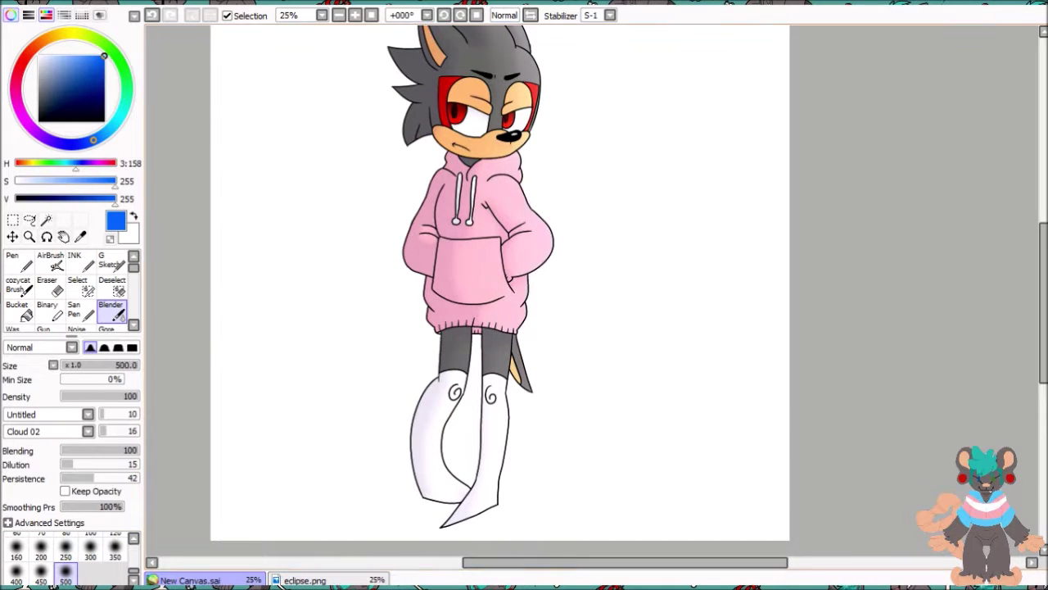
{"action": "scroll", "coordinate": [440, 348], "scroll_direction": "up", "scroll_amount": 2}
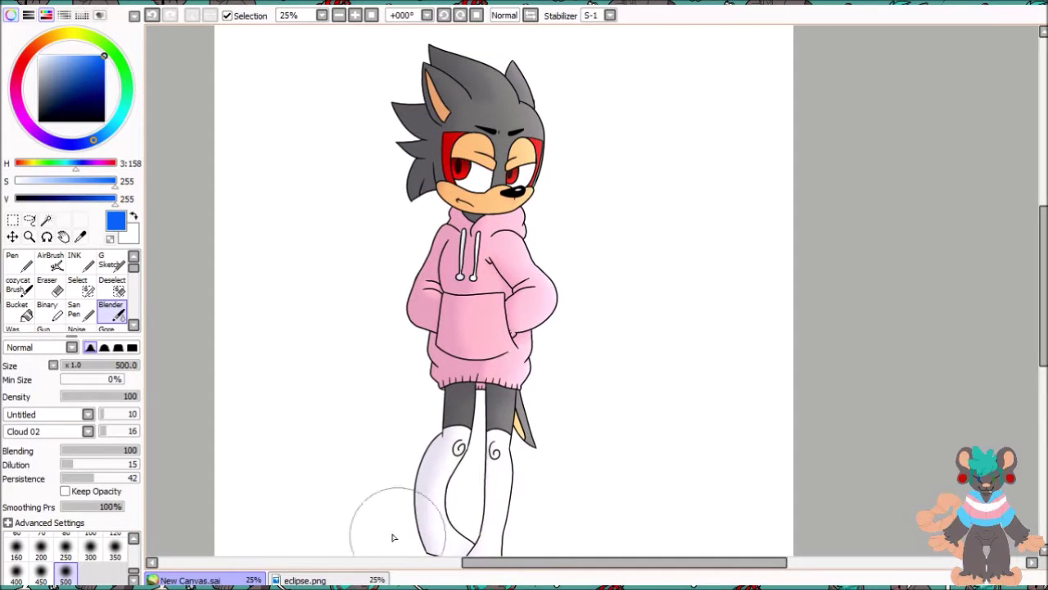
{"action": "key", "text": "h"}
{"action": "key", "text": "h"}
Step: Paint a white highlight in the left eye, then zoom out to the whole canvas
{"action": "key", "text": "plus"}
{"action": "key", "text": "plus"}
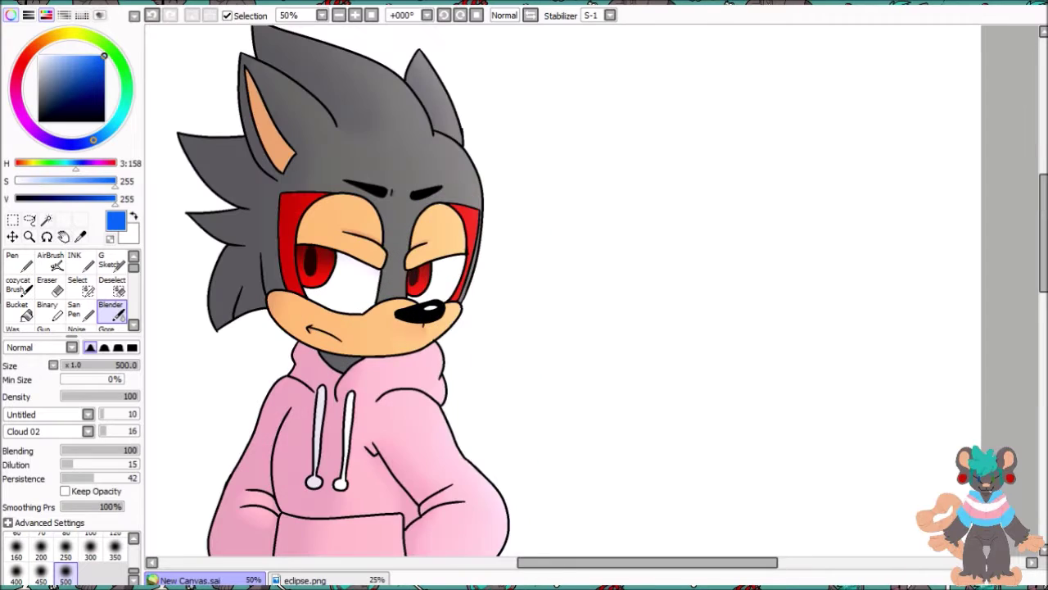
{"action": "key", "text": "plus"}
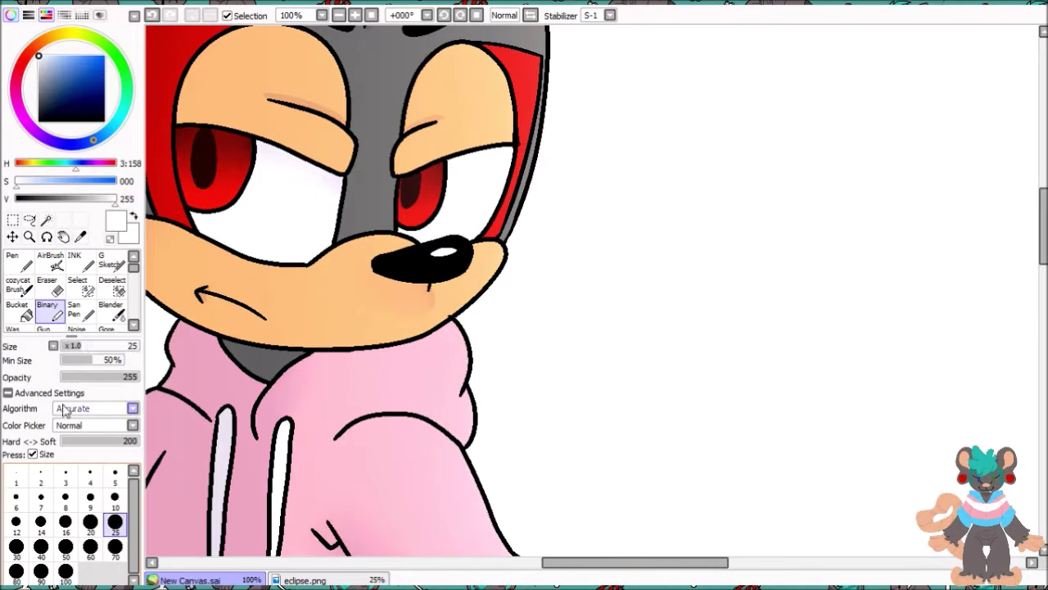
{"action": "left_click_drag", "start_coordinate": [220, 163], "coordinate": [255, 157]}
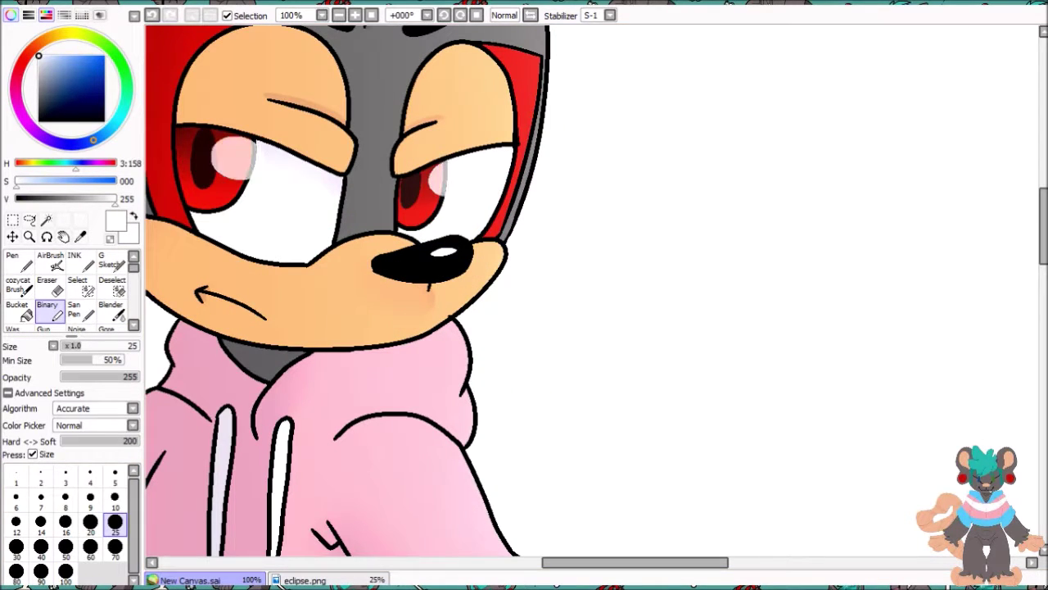
{"action": "key", "text": "minus"}
{"action": "key", "text": "minus"}
{"action": "key", "text": "minus"}
Step: Fill a rectangle around the torso pink and rotate it about 37° into a diamond
{"action": "key", "text": "m"}
{"action": "left_click_drag", "start_coordinate": [496, 166], "coordinate": [658, 366]}
{"action": "left_click", "coordinate": [16, 87]}
{"action": "left_click", "coordinate": [74, 55]}
{"action": "left_click", "coordinate": [16, 312]}
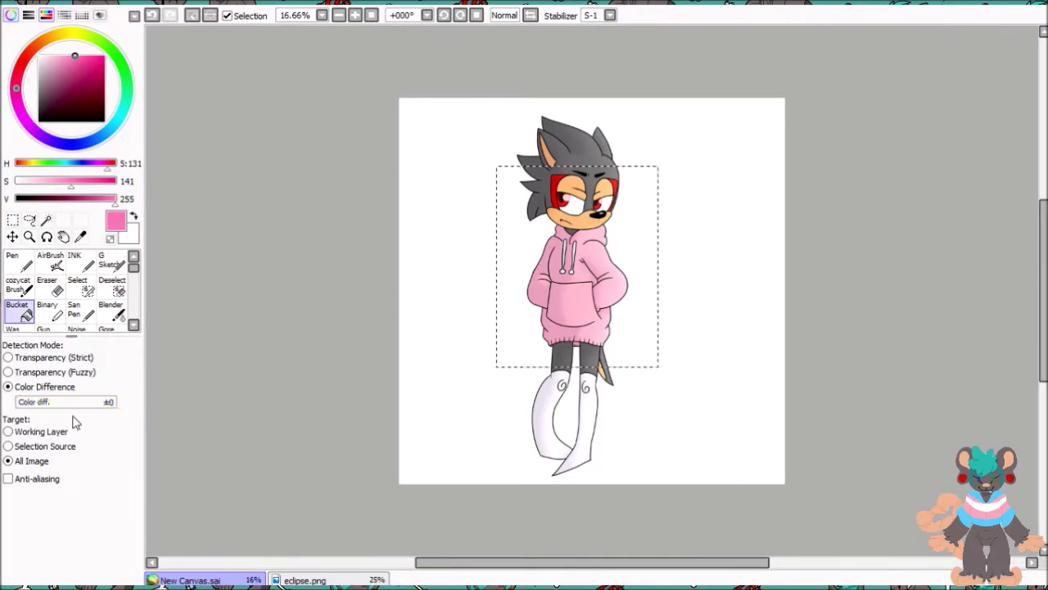
{"action": "left_click", "coordinate": [576, 266]}
{"action": "key", "text": "ctrl+t"}
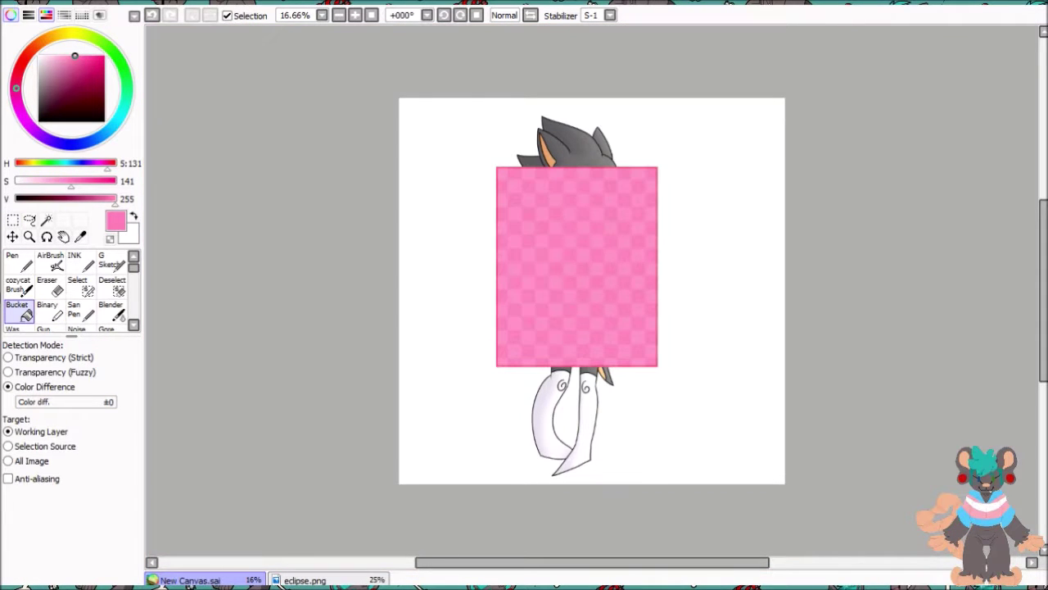
{"action": "left_click_drag", "start_coordinate": [262, 164], "coordinate": [278, 282]}
{"action": "key", "text": "Return"}
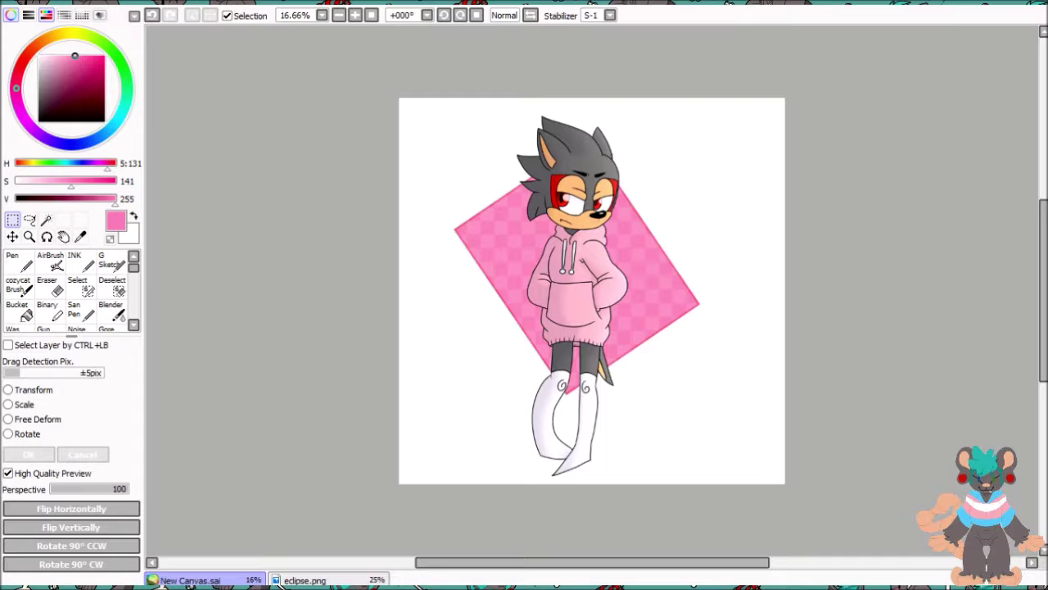
Step: Magic Wand the white background and invert the selection to the character
{"action": "key", "text": "w"}
{"action": "left_click", "coordinate": [405, 266]}
{"action": "key", "text": "ctrl+i"}
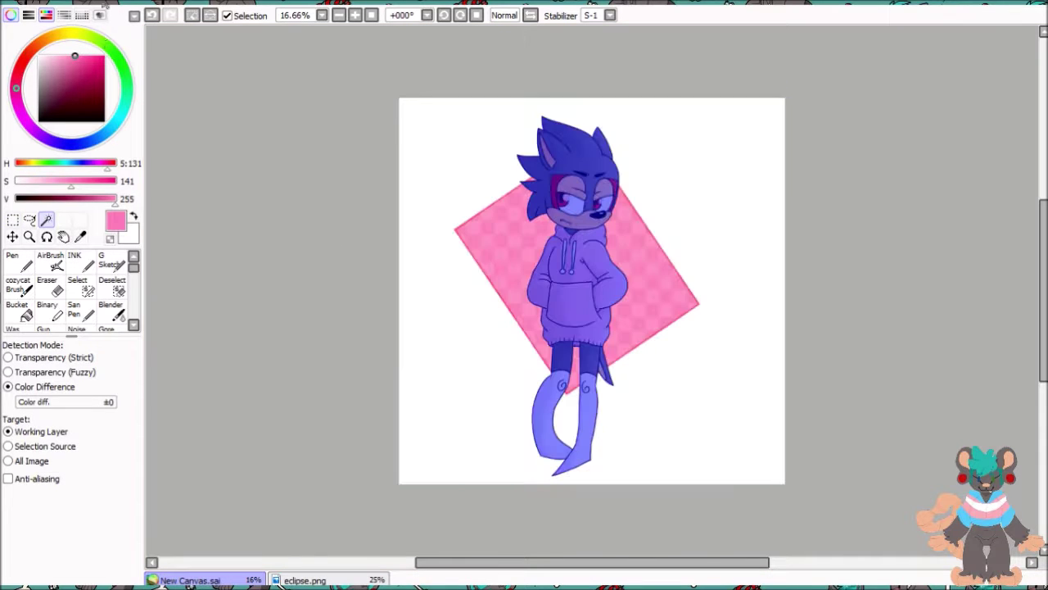